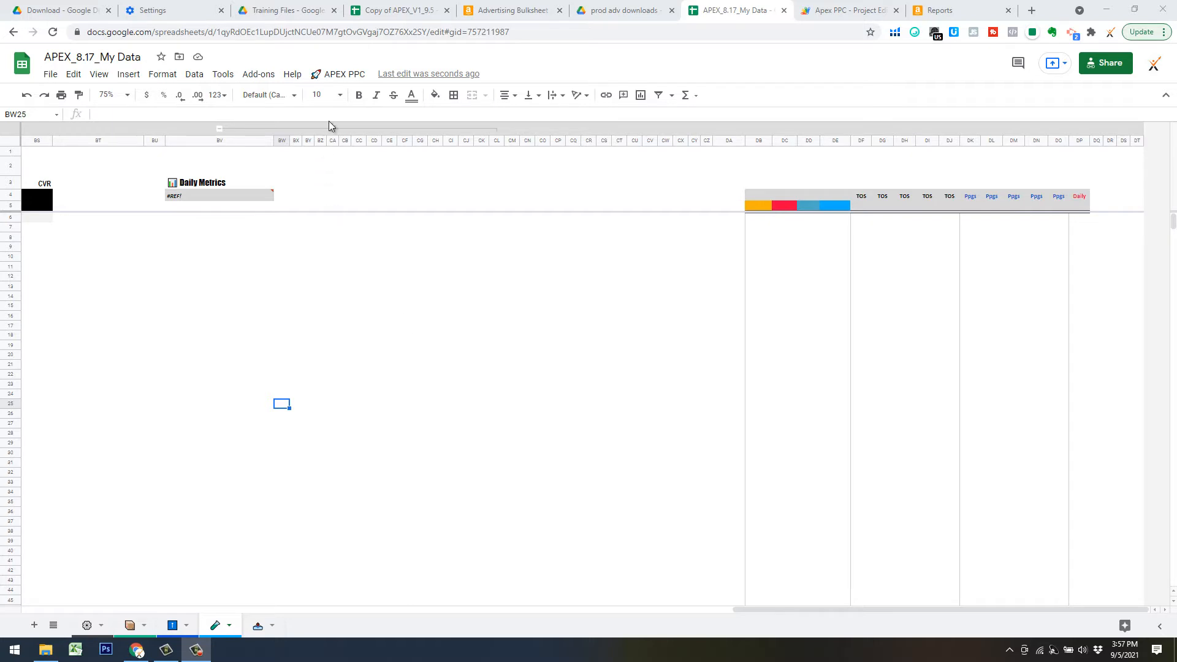
left_click(339, 74)
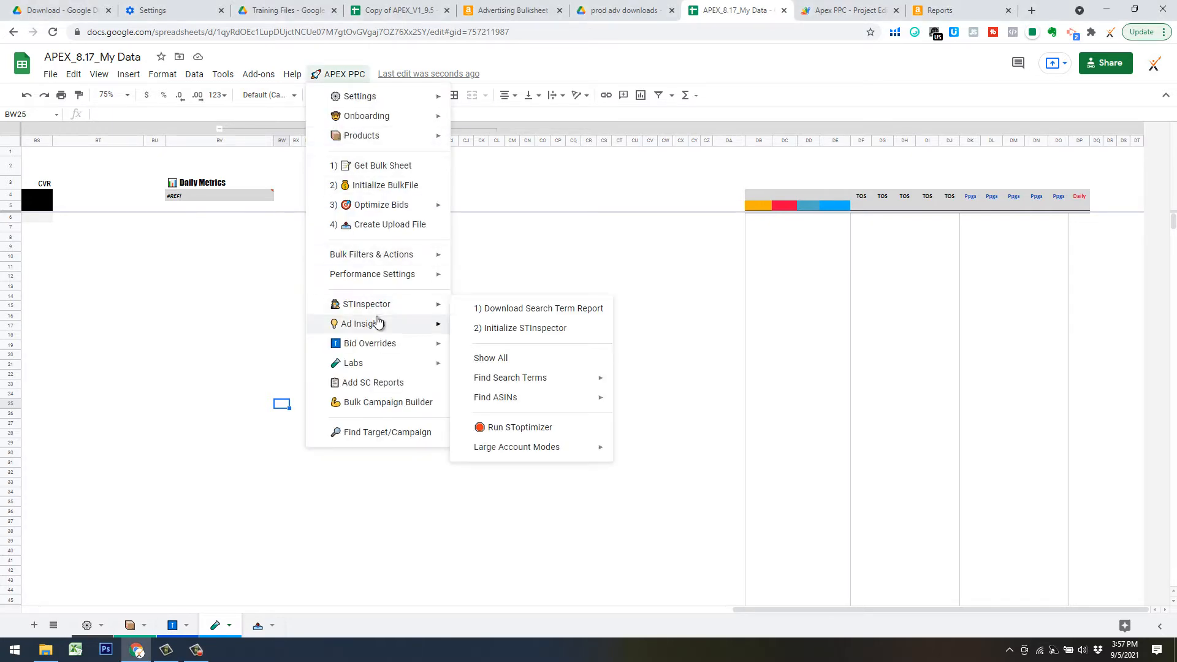
mouse_move(378, 323)
mouse_move(539, 329)
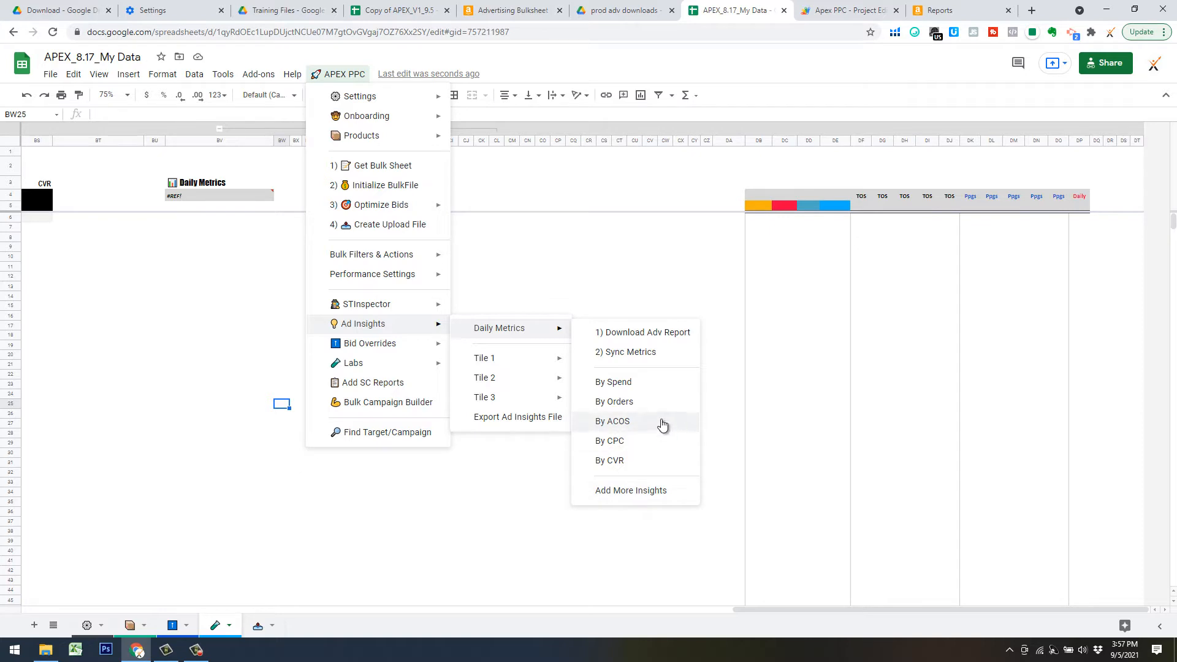
left_click(696, 279)
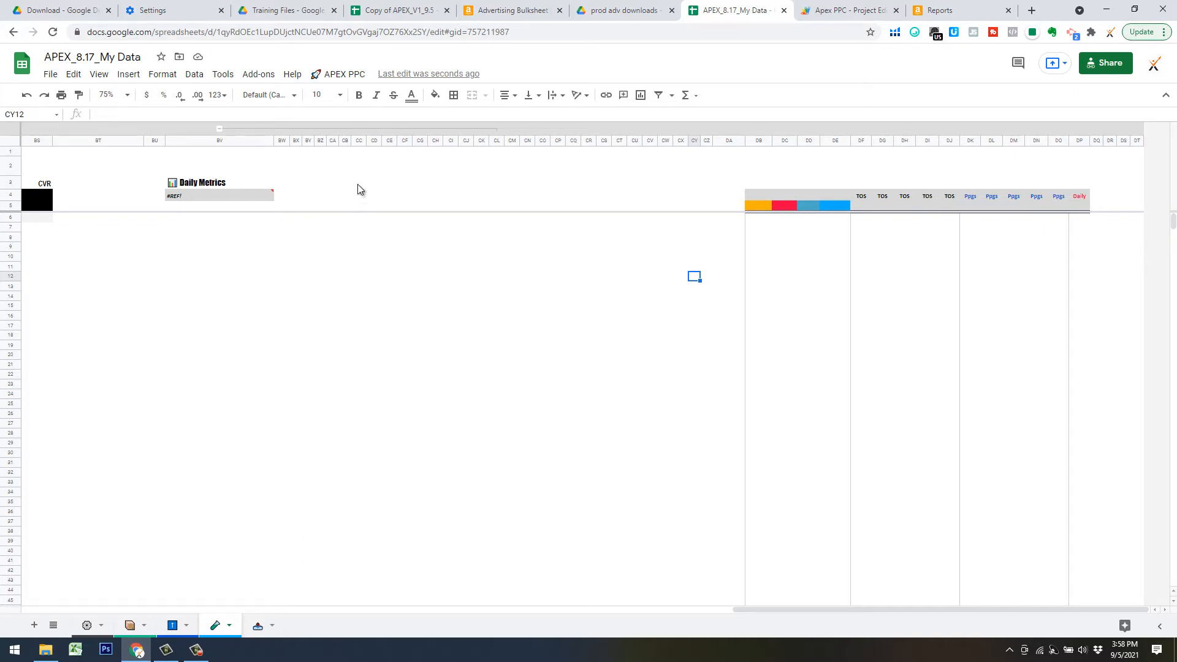
Open the Amazon advertising reports page using the Daily Metrics report download command of Ad Insights
left_click(342, 77)
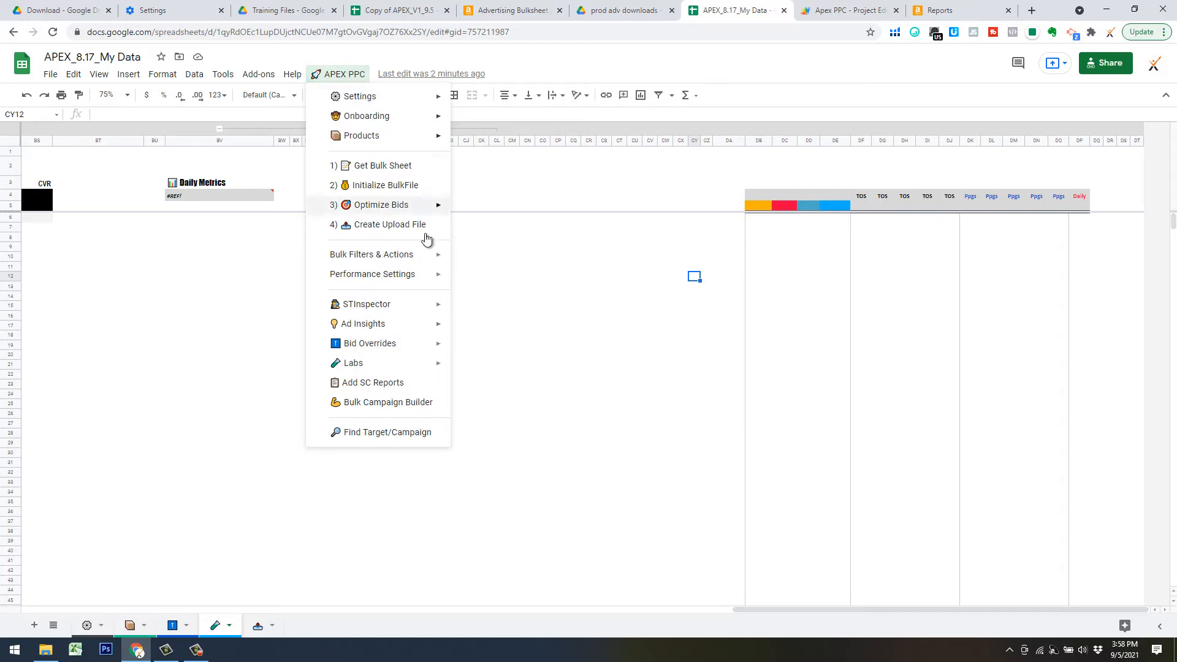
mouse_move(415, 329)
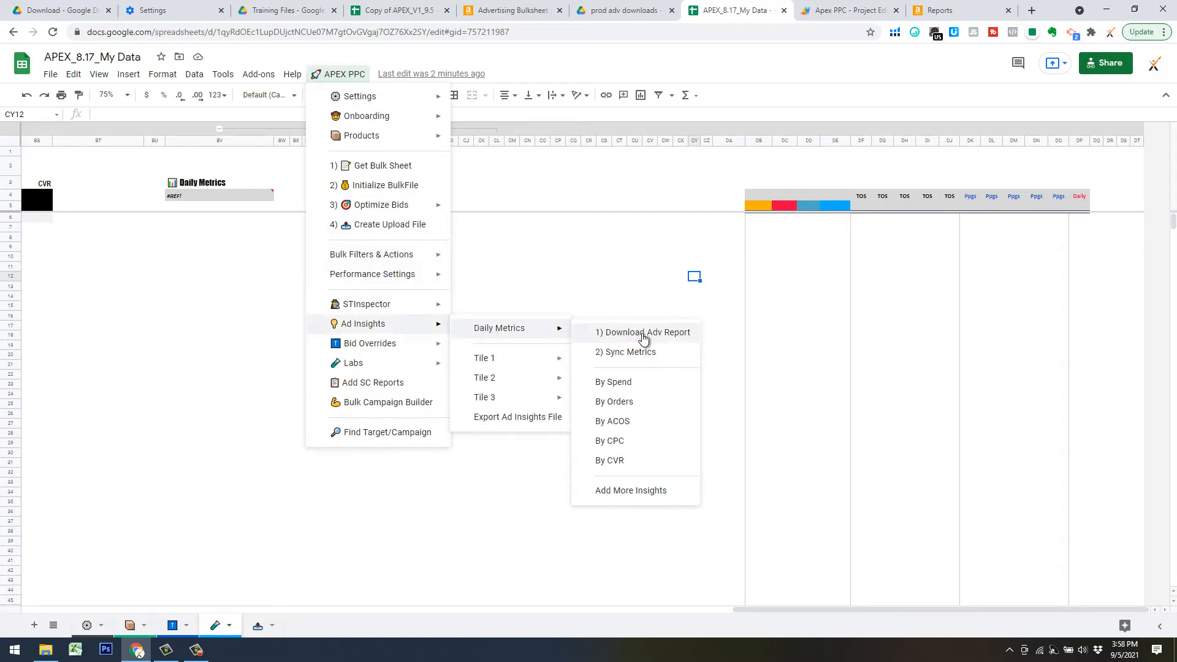
left_click(646, 338)
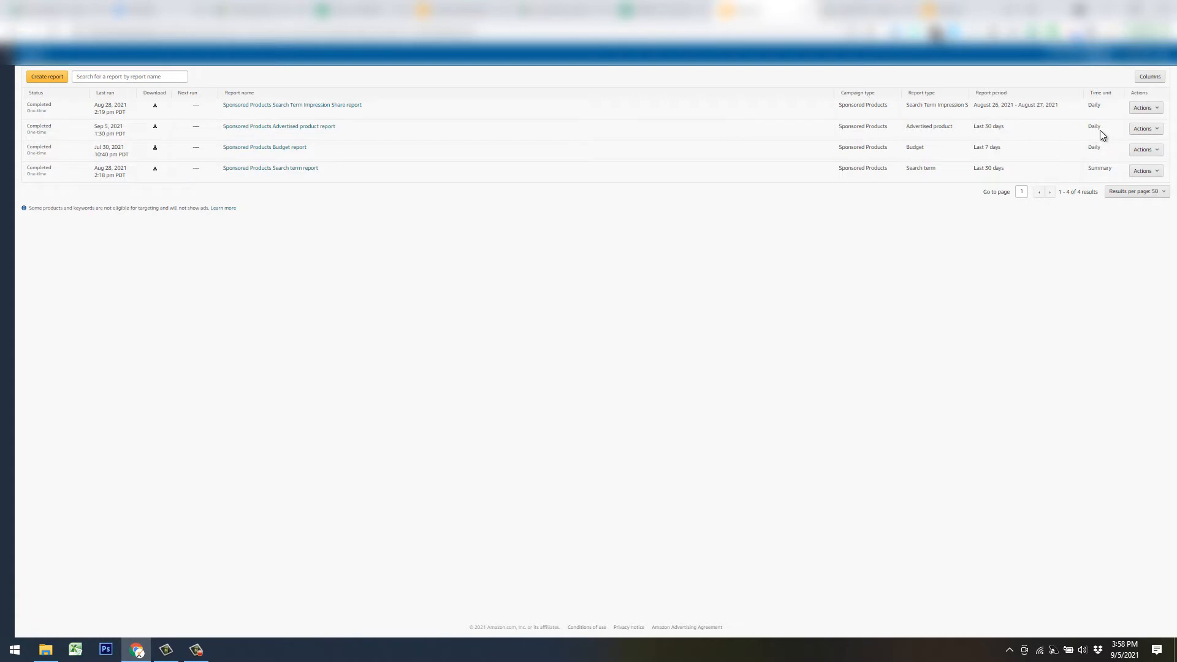
left_click_drag(1014, 127, 973, 127)
Set up a new Sponsored Products report of type Advertised product with a Daily time unit, and leave it without running it
left_click(44, 78)
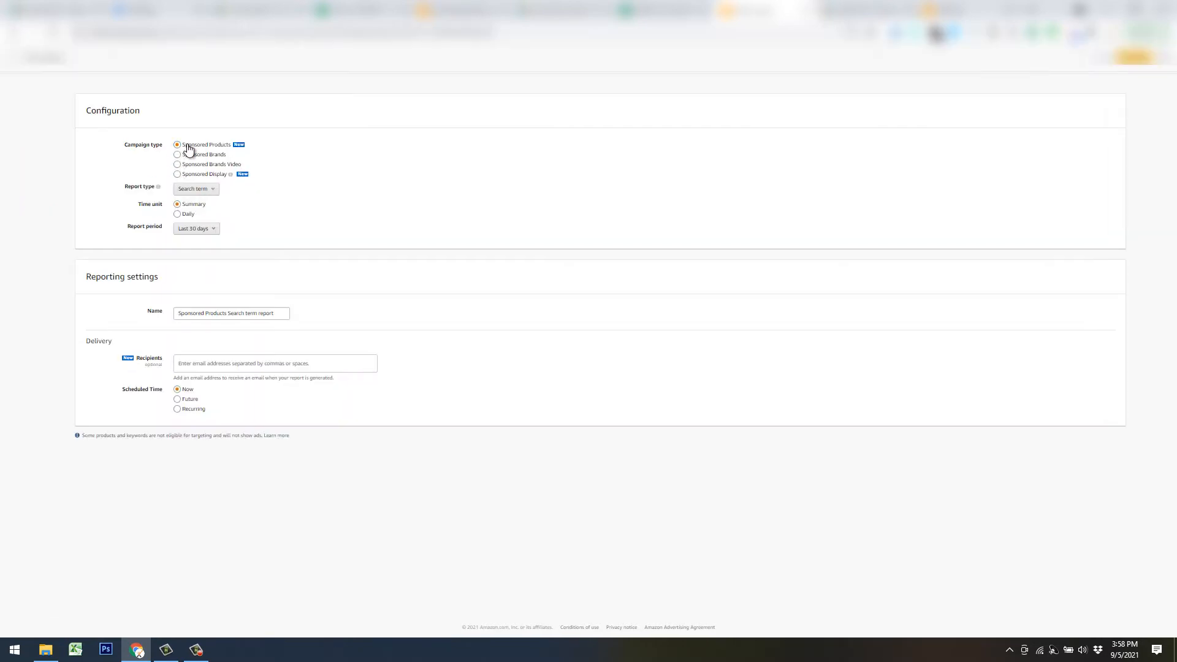
left_click(214, 198)
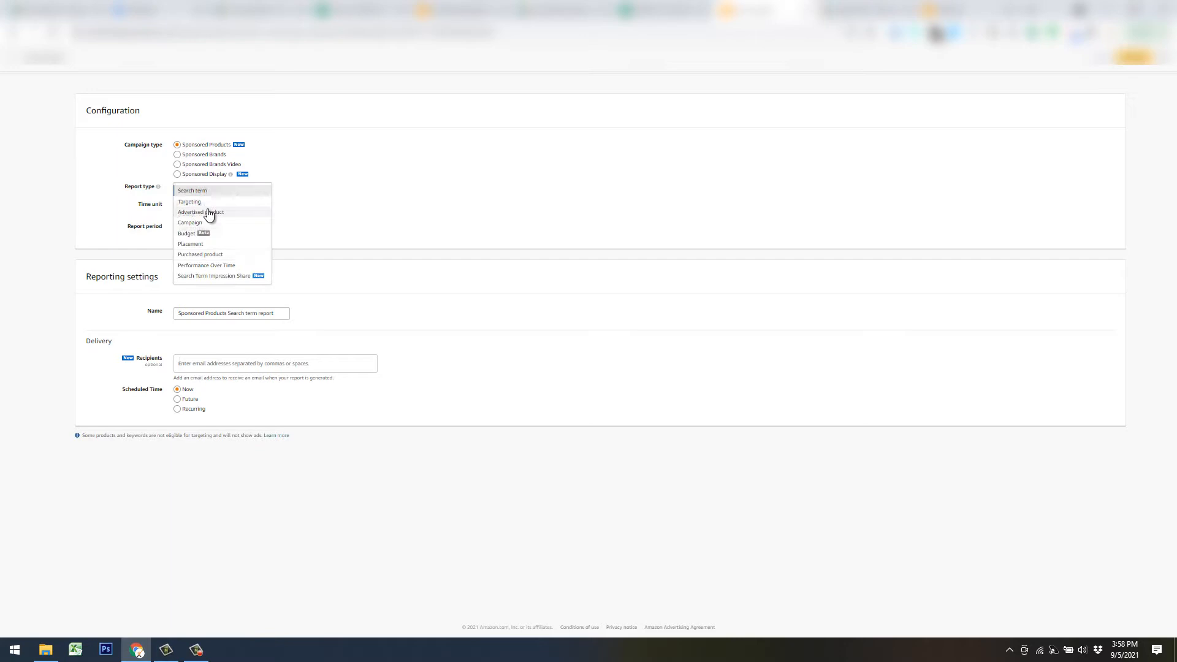
left_click(208, 223)
left_click(182, 215)
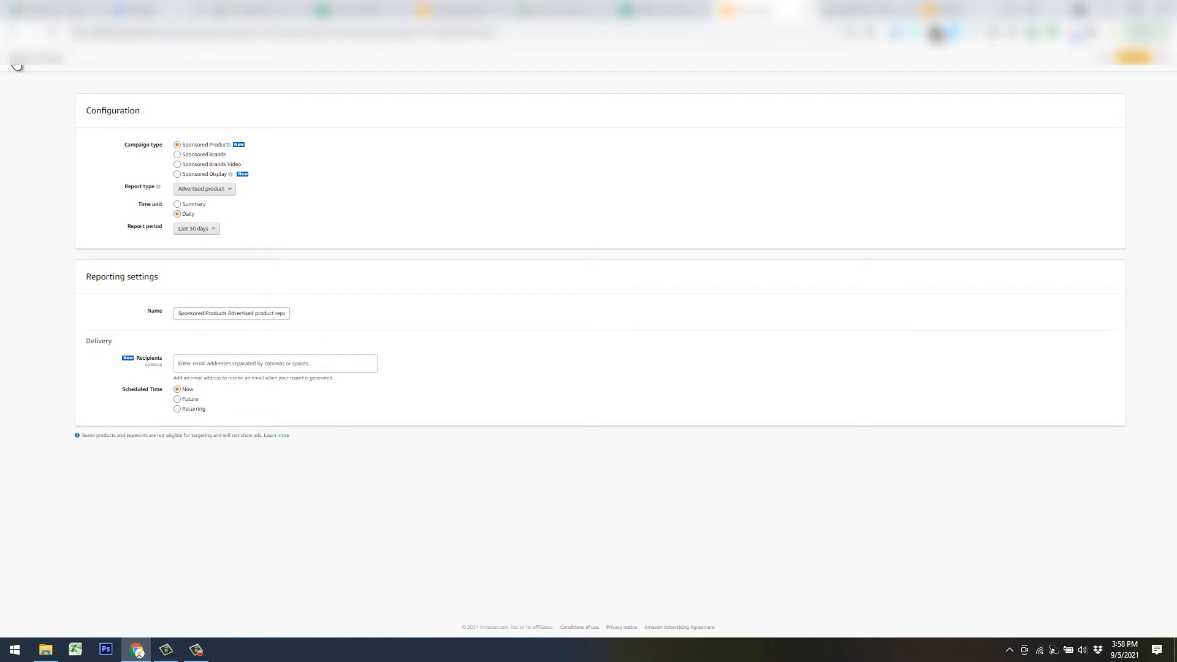
left_click(15, 63)
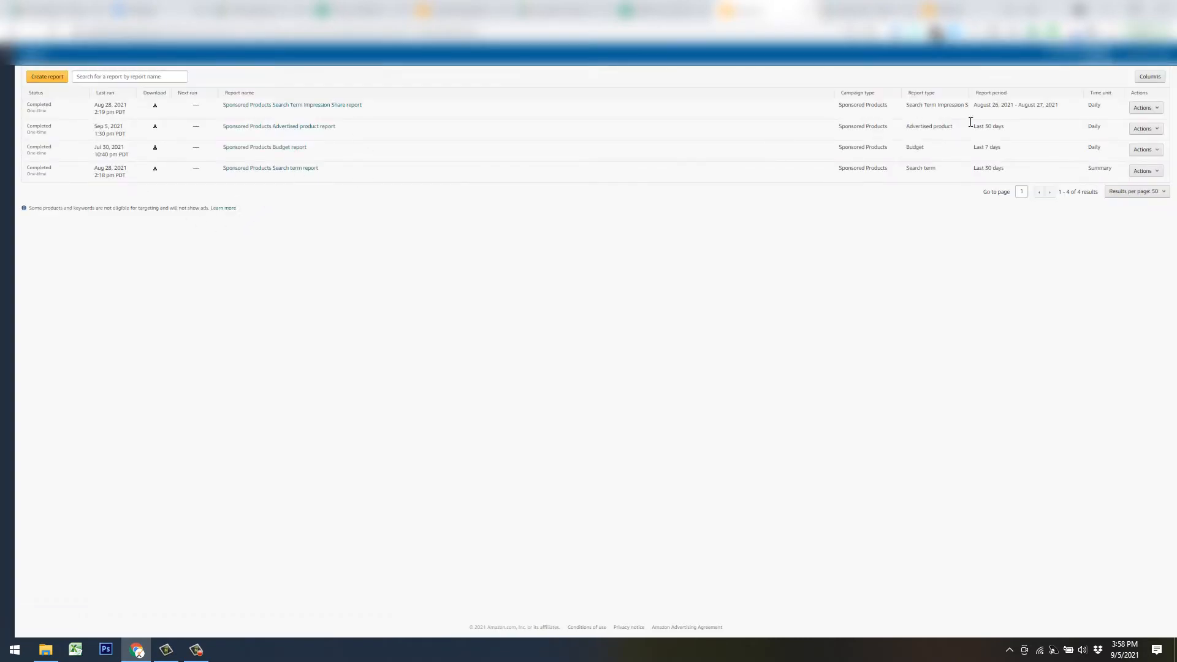
Run the existing Sponsored Products Advertised product report again and reload the report list
left_click(1156, 130)
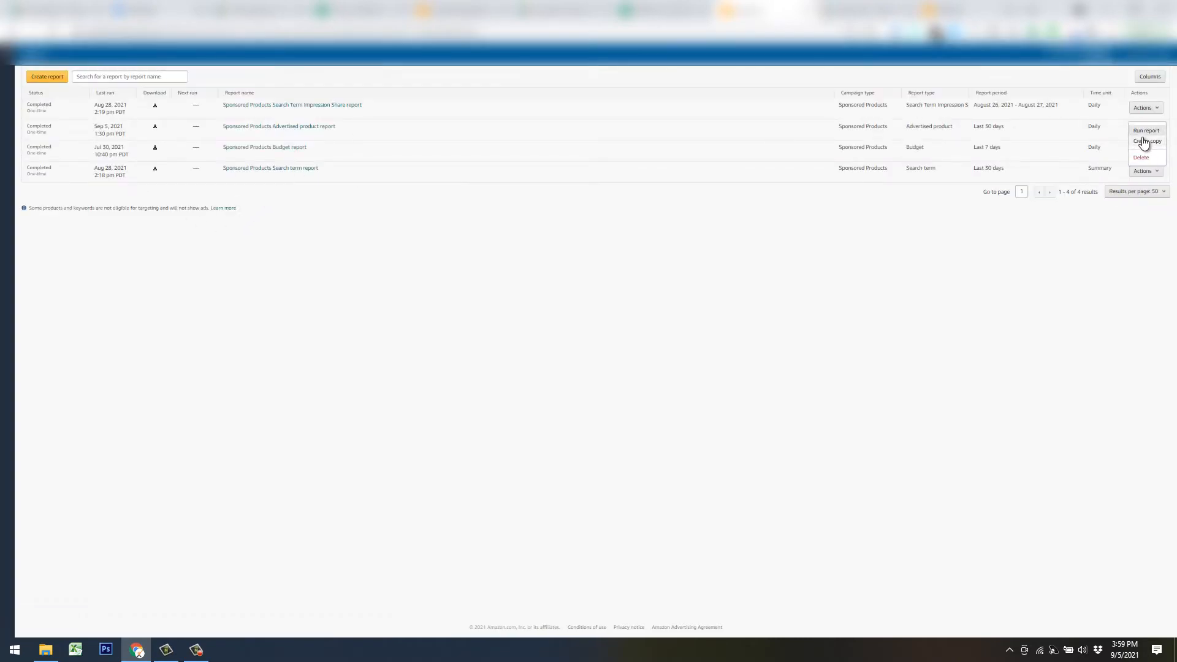
left_click(1137, 131)
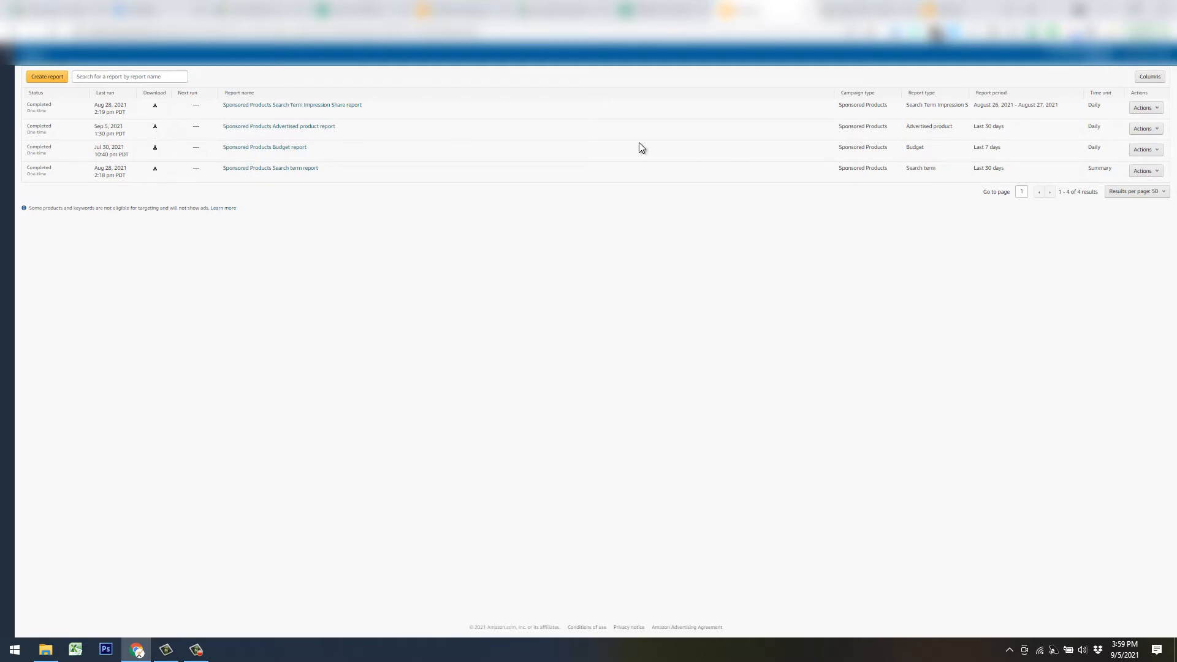
left_click(155, 108)
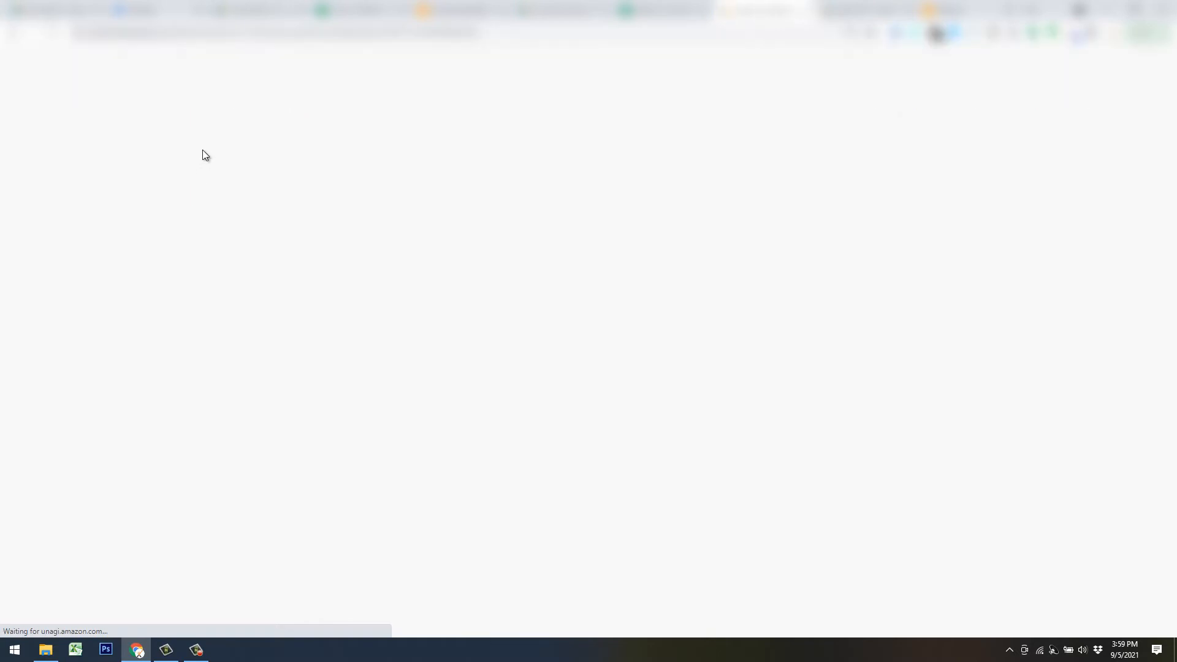
left_click_drag(210, 132, 113, 127)
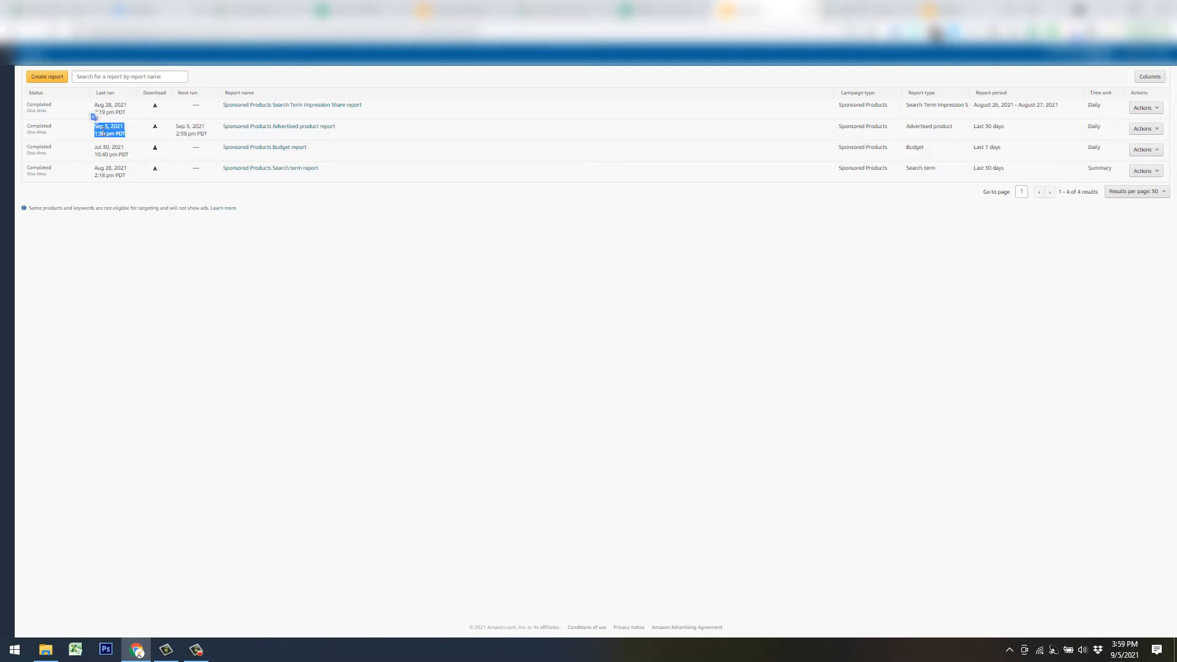
Try to download the Sponsored Products Advertised product report as an Excel worksheet into a chosen folder
left_click(154, 128)
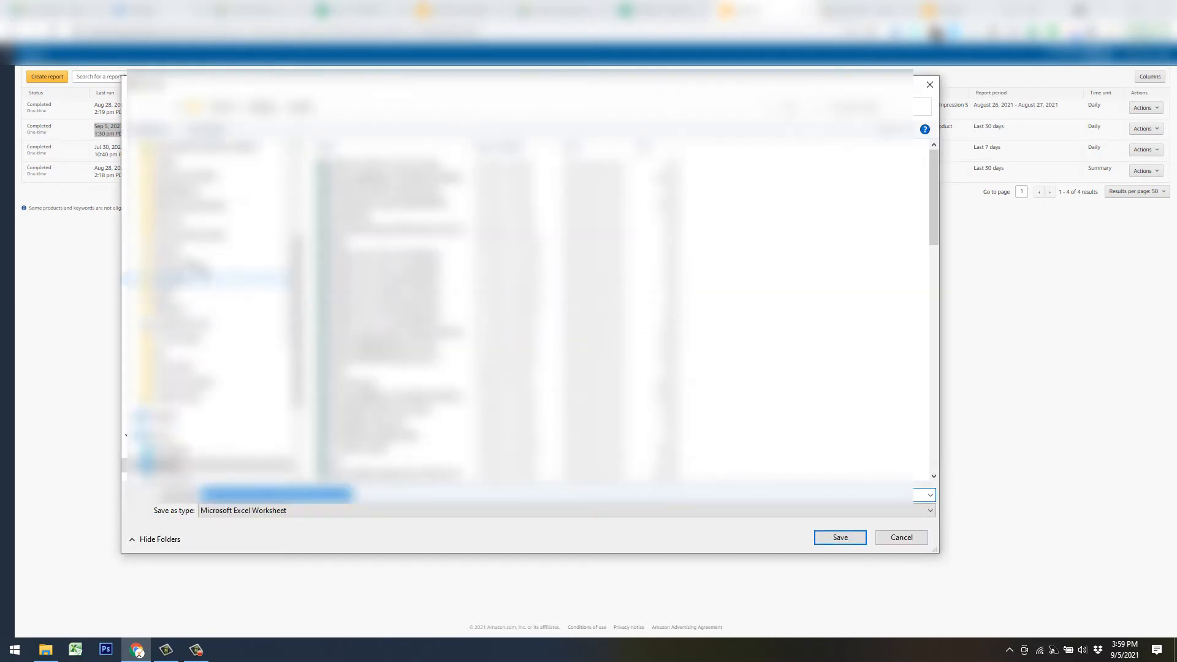
left_click(176, 251)
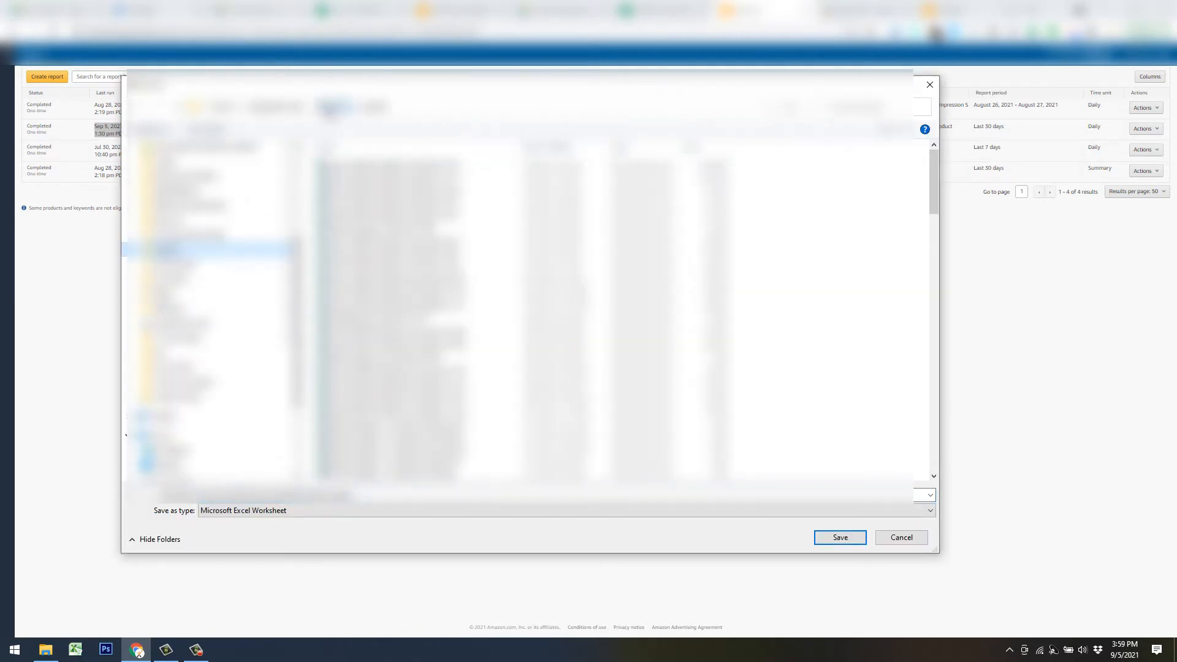
left_click(336, 107)
left_click(370, 270)
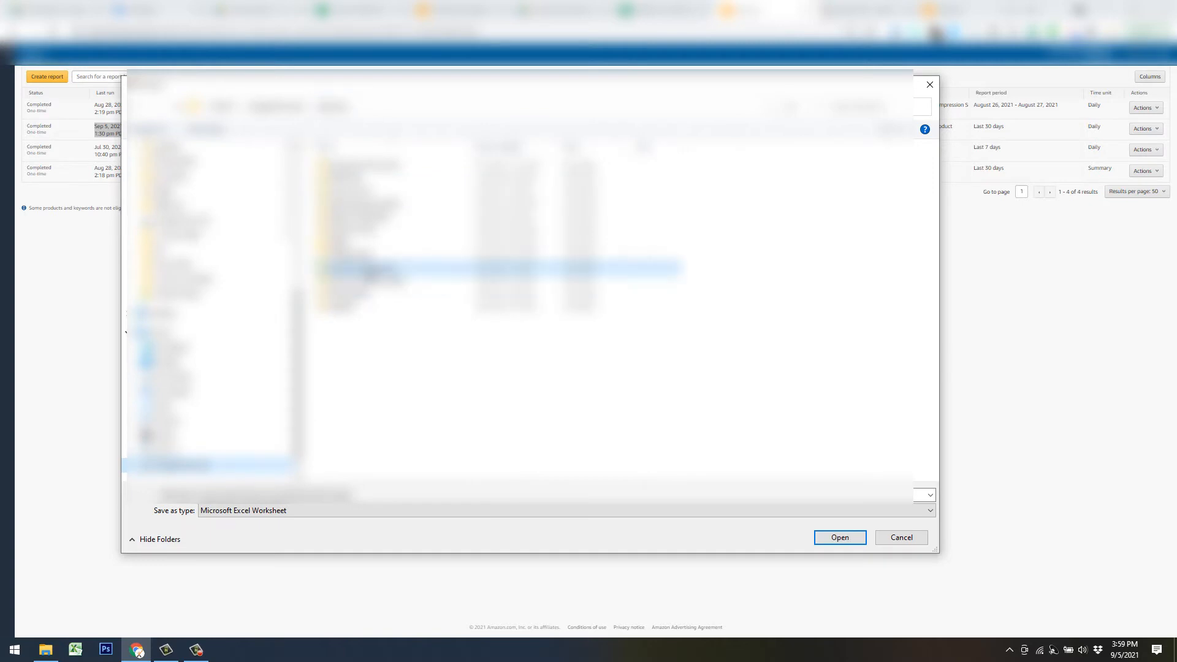
double_click(371, 271)
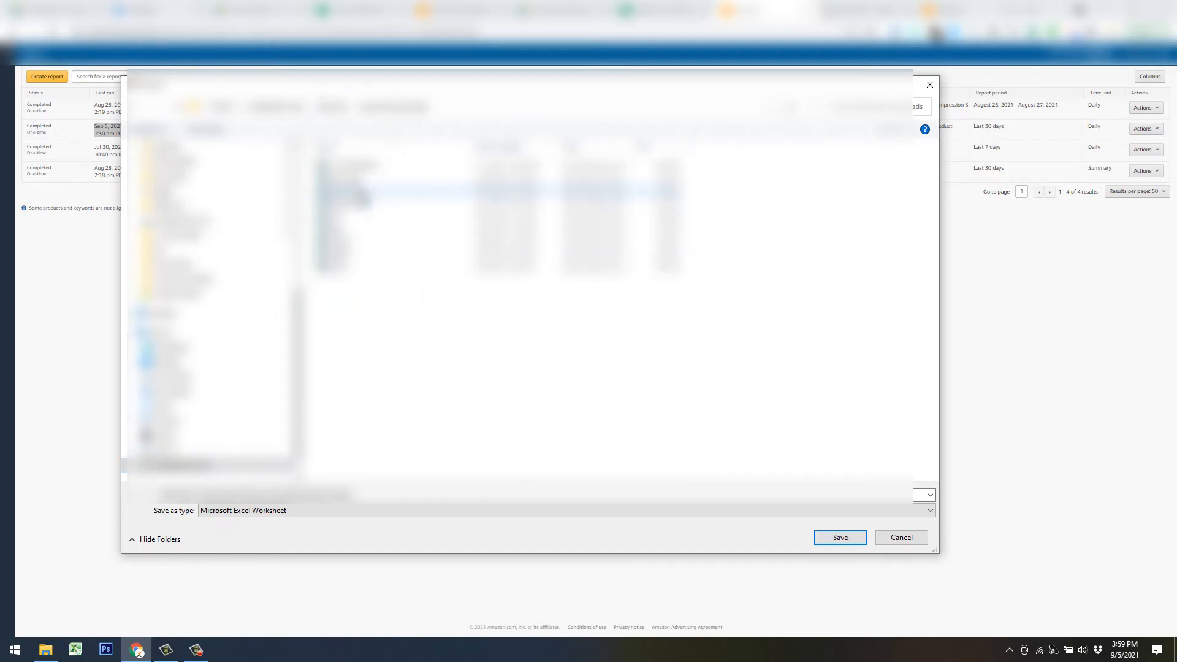
left_click(902, 537)
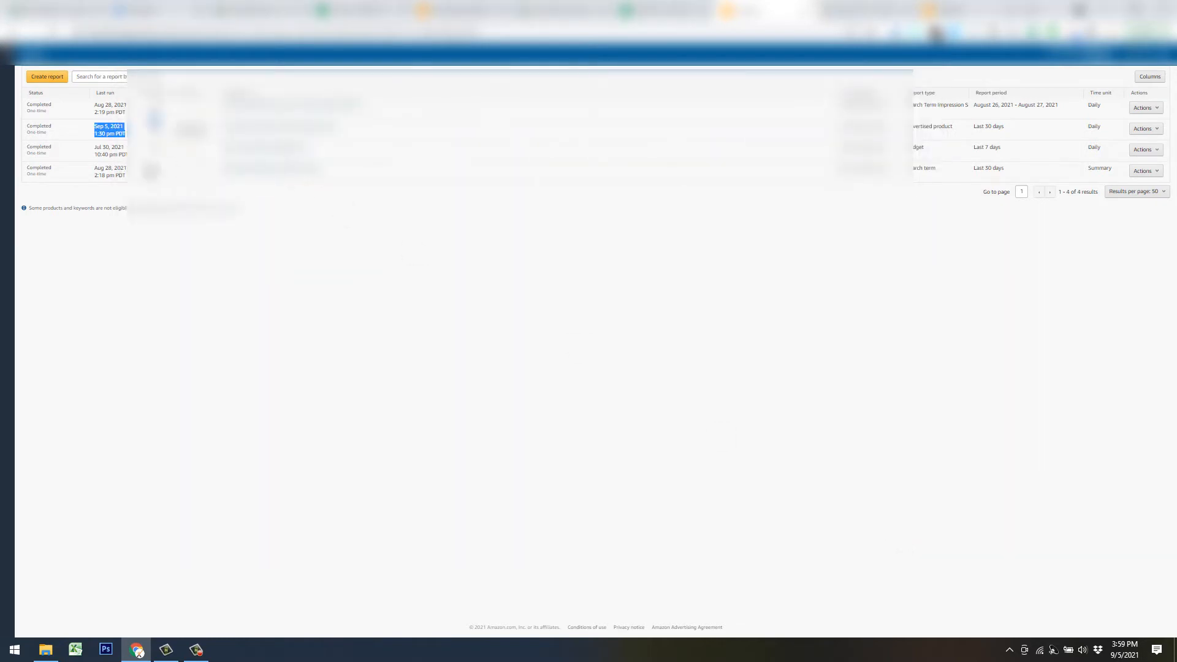
In the APEX_8.17_My Data spreadsheet, import 9.3.21.xlsx from the prod adv downloads folder as new sheets
left_click(663, 13)
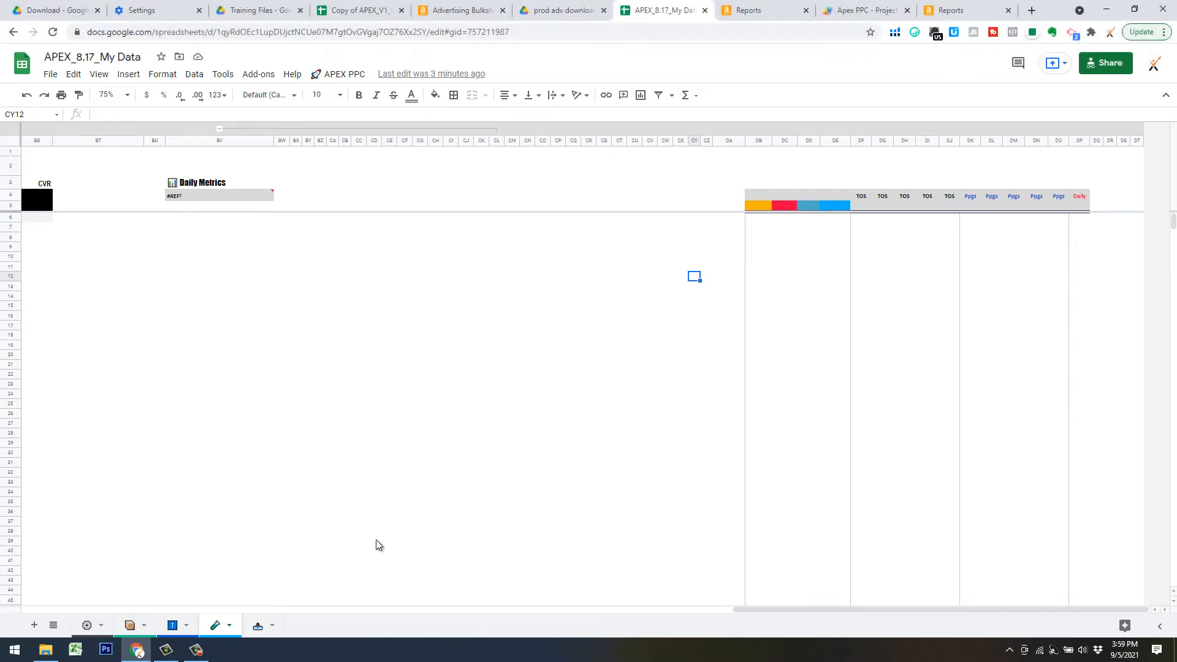
left_click(50, 74)
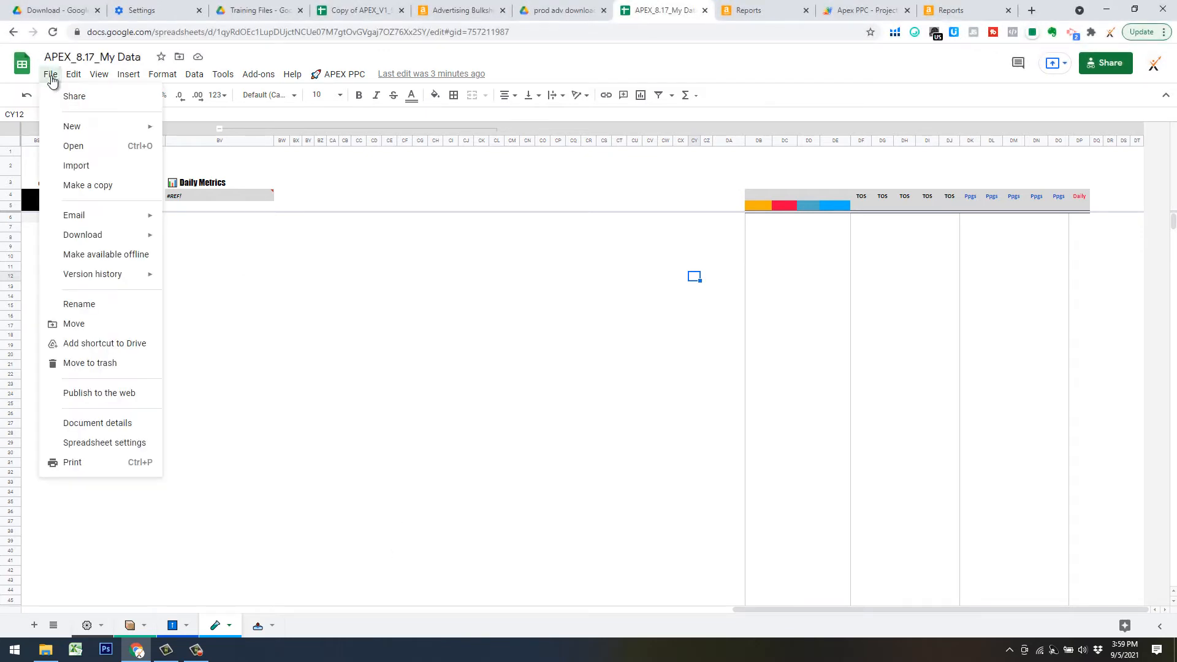
left_click(86, 169)
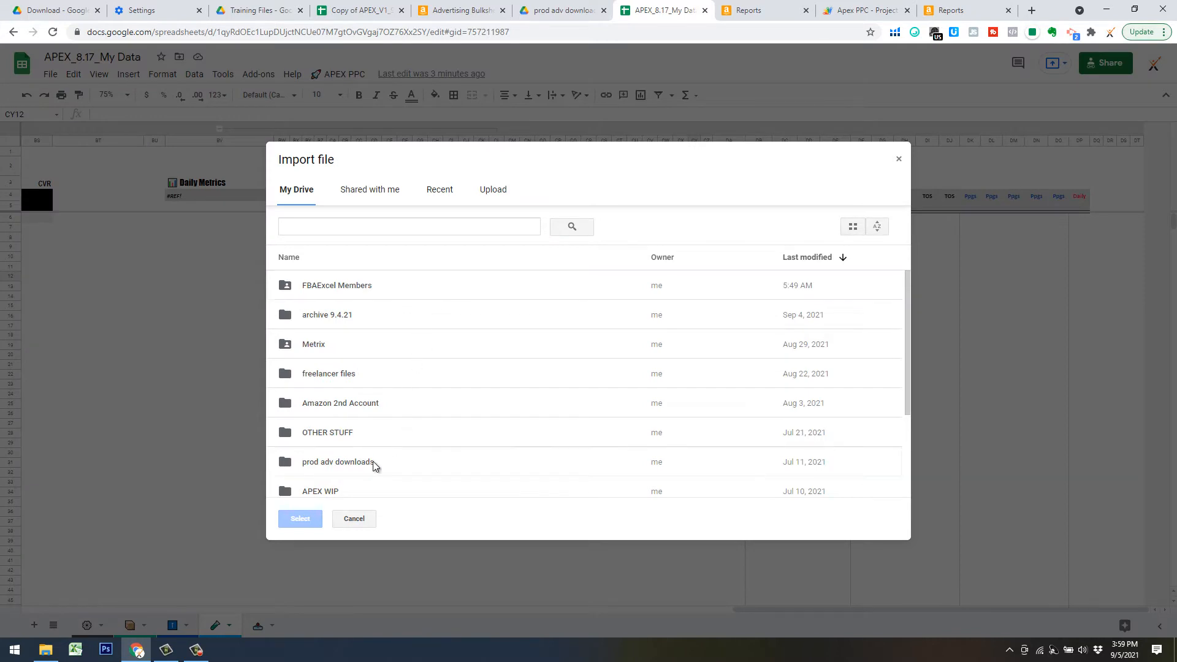
double_click(372, 461)
double_click(368, 300)
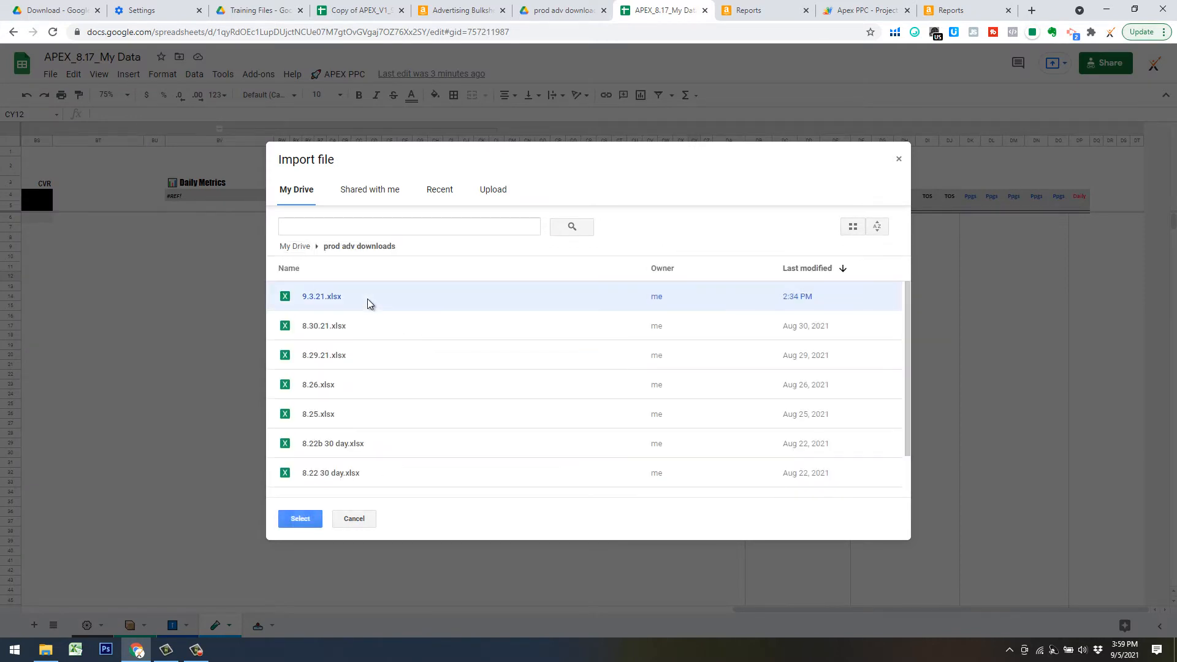
left_click(491, 366)
left_click(522, 383)
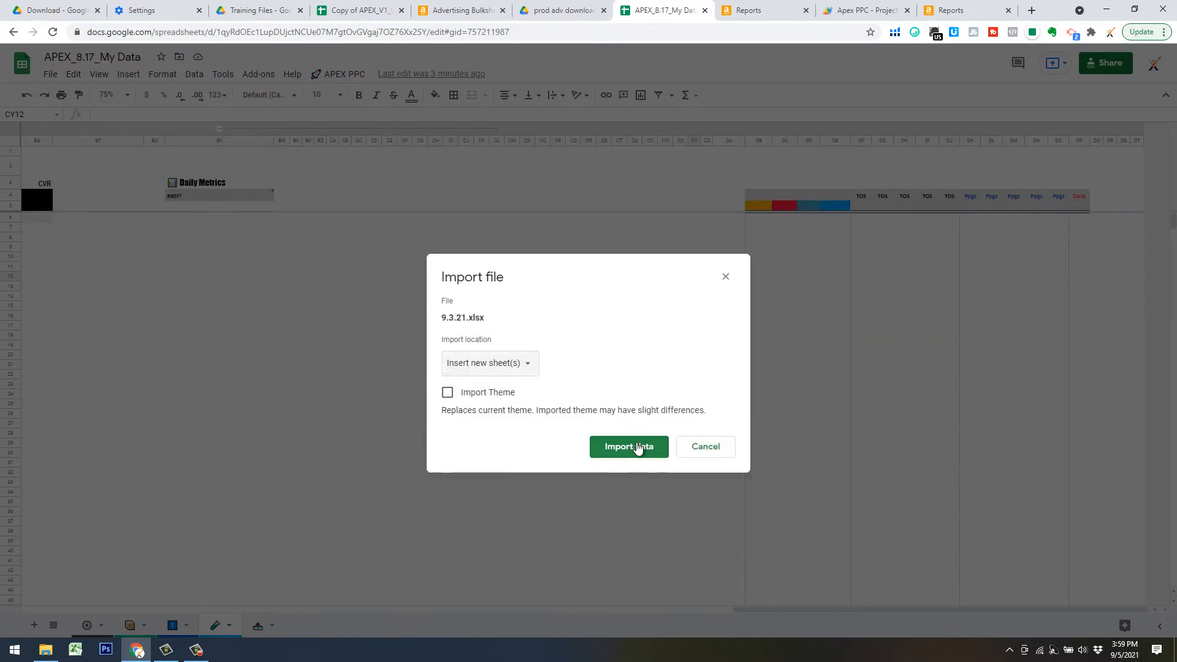
left_click(632, 447)
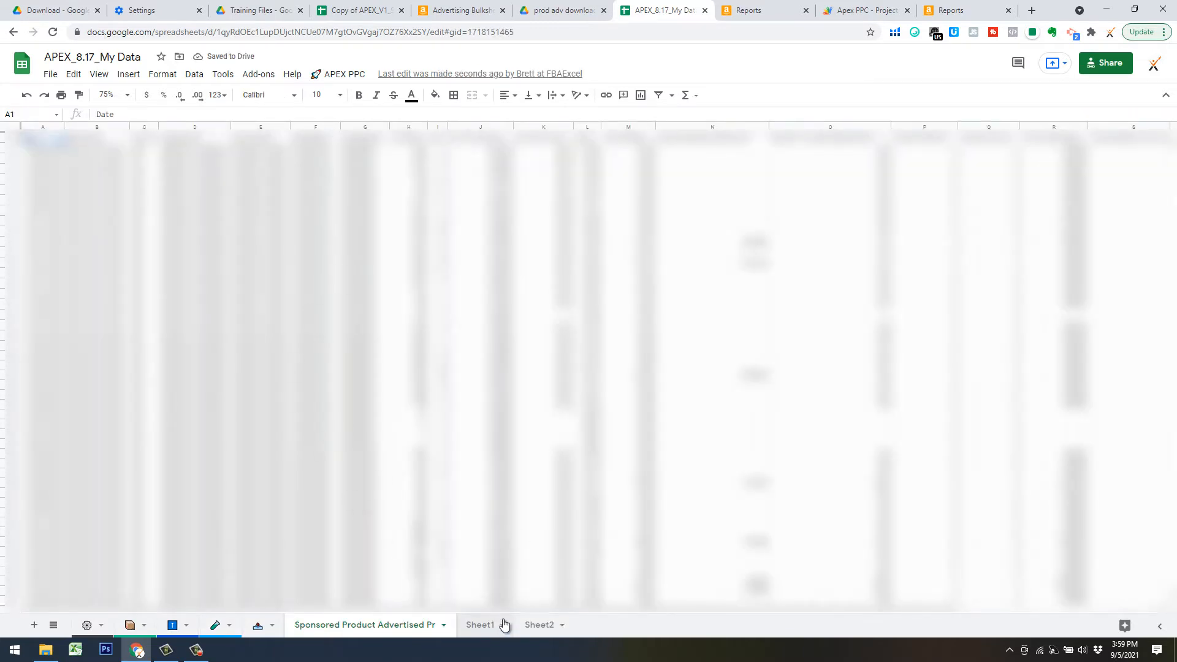
Delete the imported Sheet1 and Sheet2, keeping the Sponsored Product Advertised Pr sheet
left_click(485, 625)
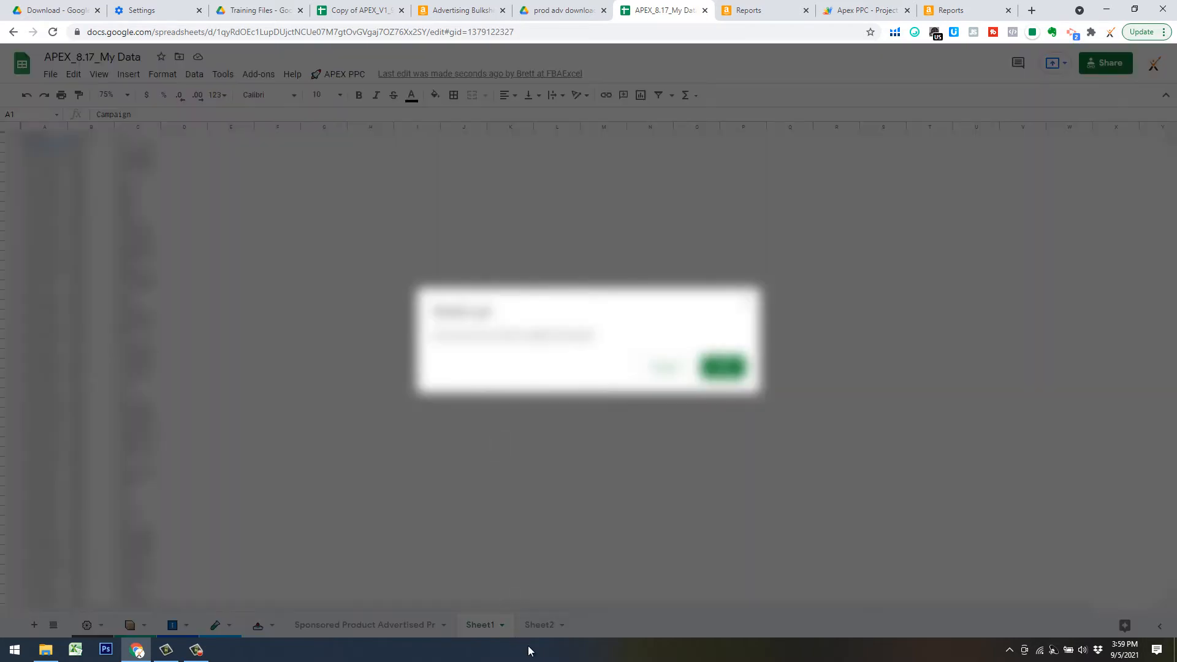
left_click(711, 368)
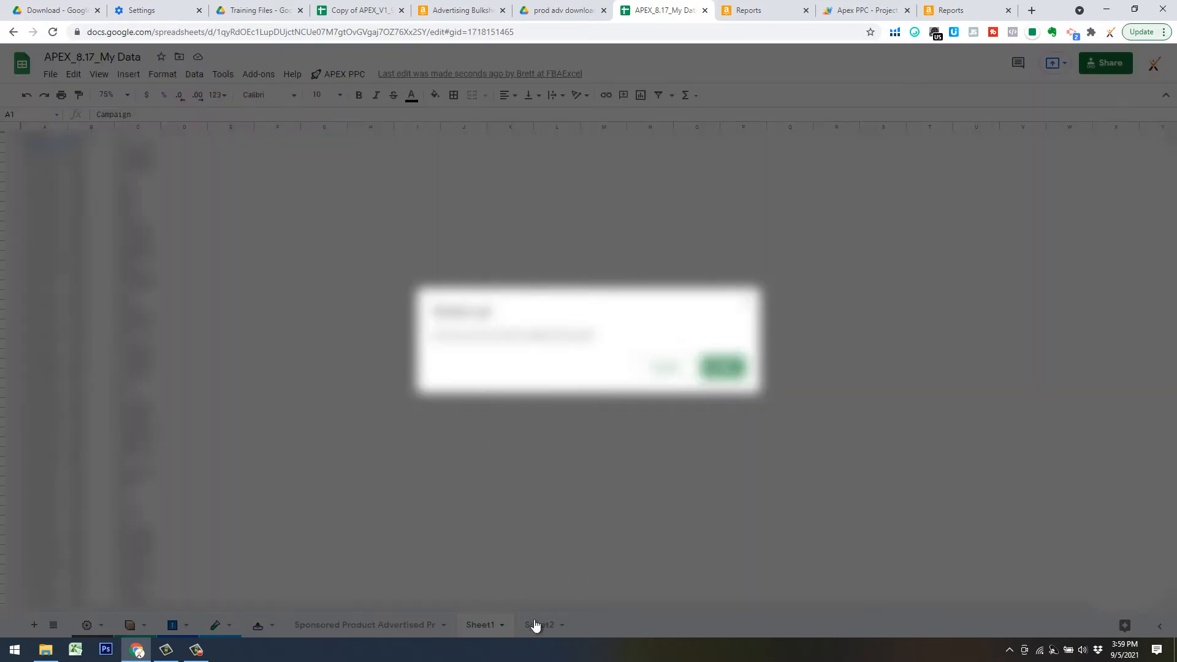
left_click(504, 626)
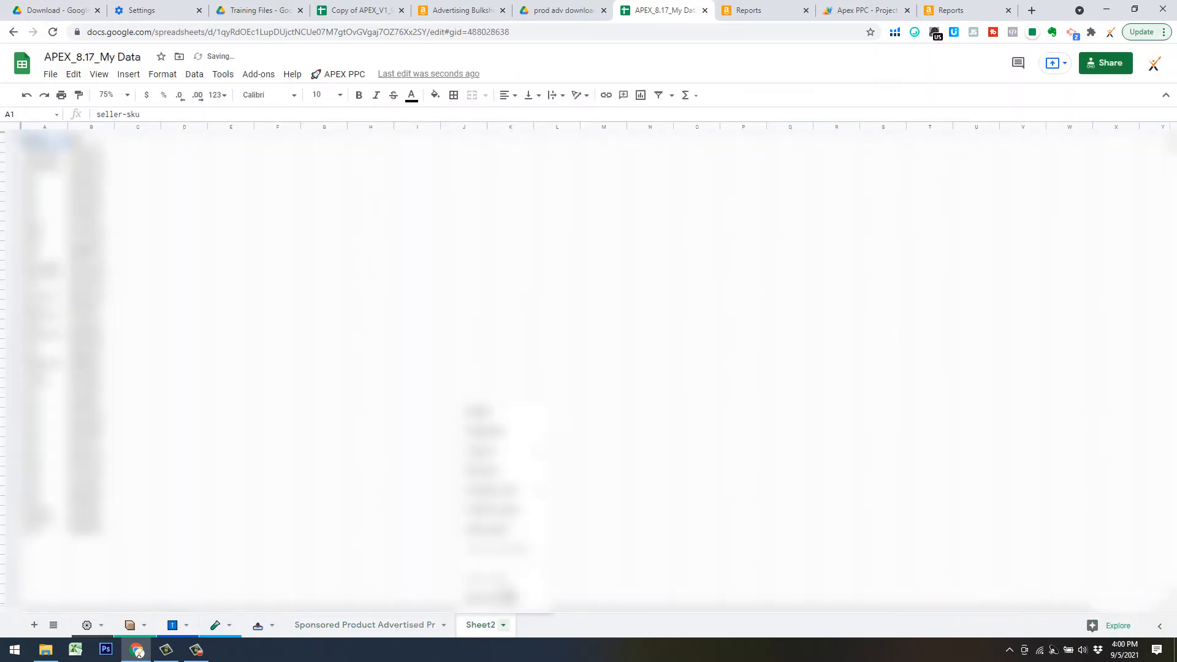
left_click(490, 415)
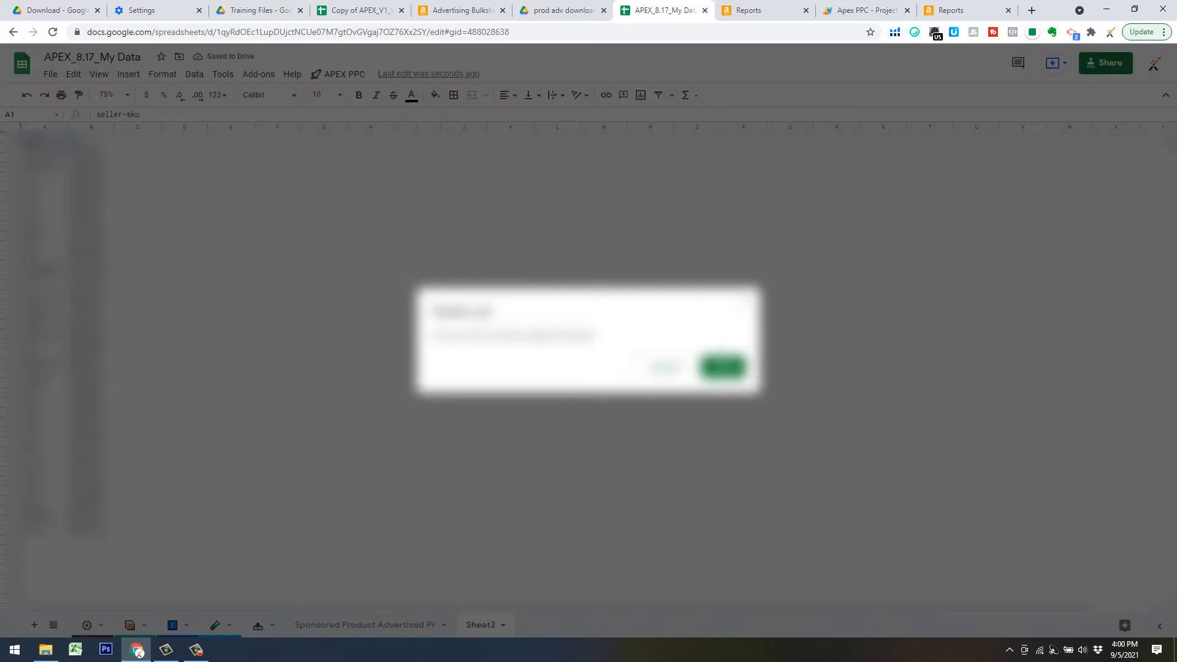
left_click(723, 366)
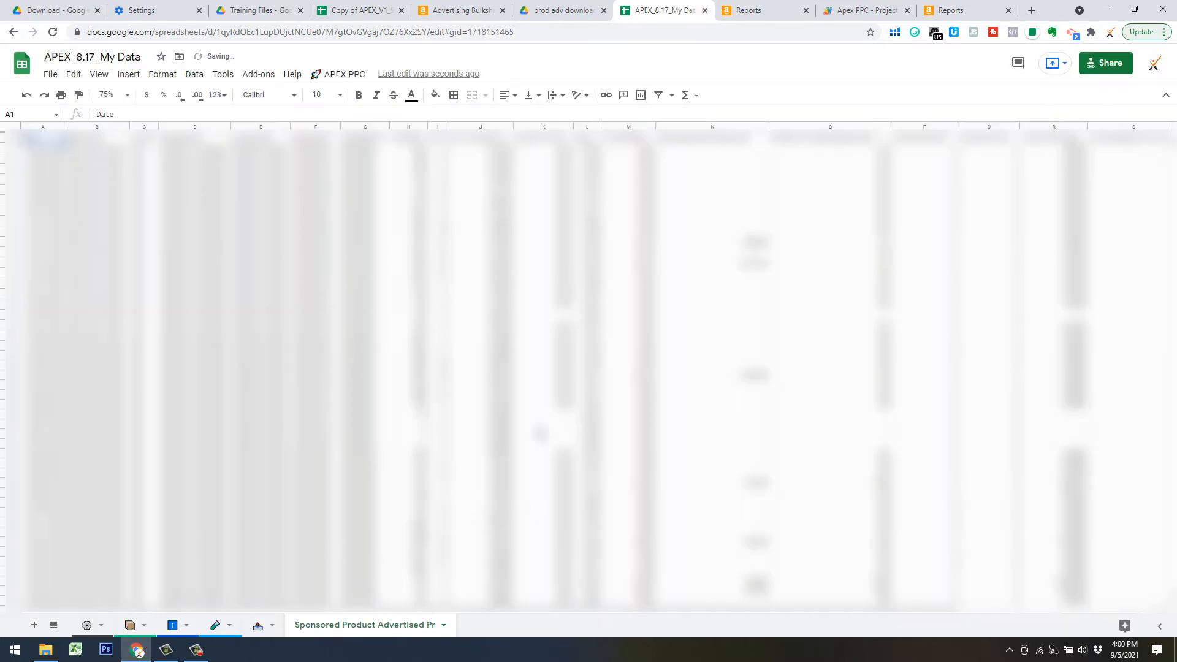
Sync the Ad Insights daily metrics with the imported report and close the completion message
left_click(338, 76)
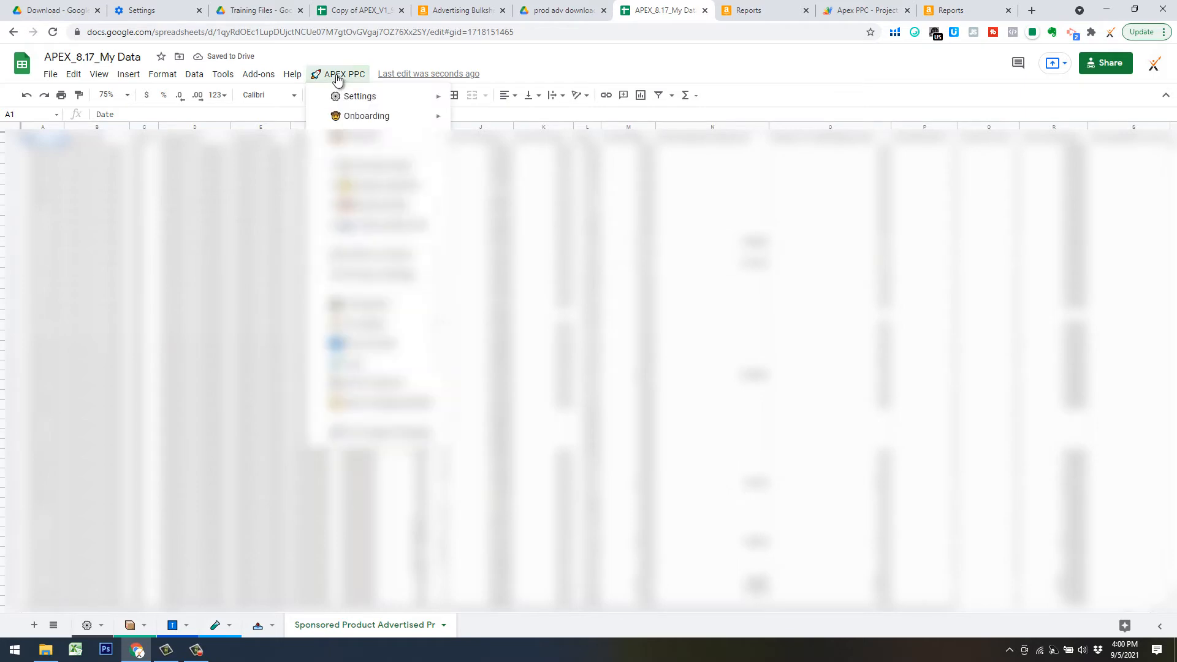
mouse_move(383, 324)
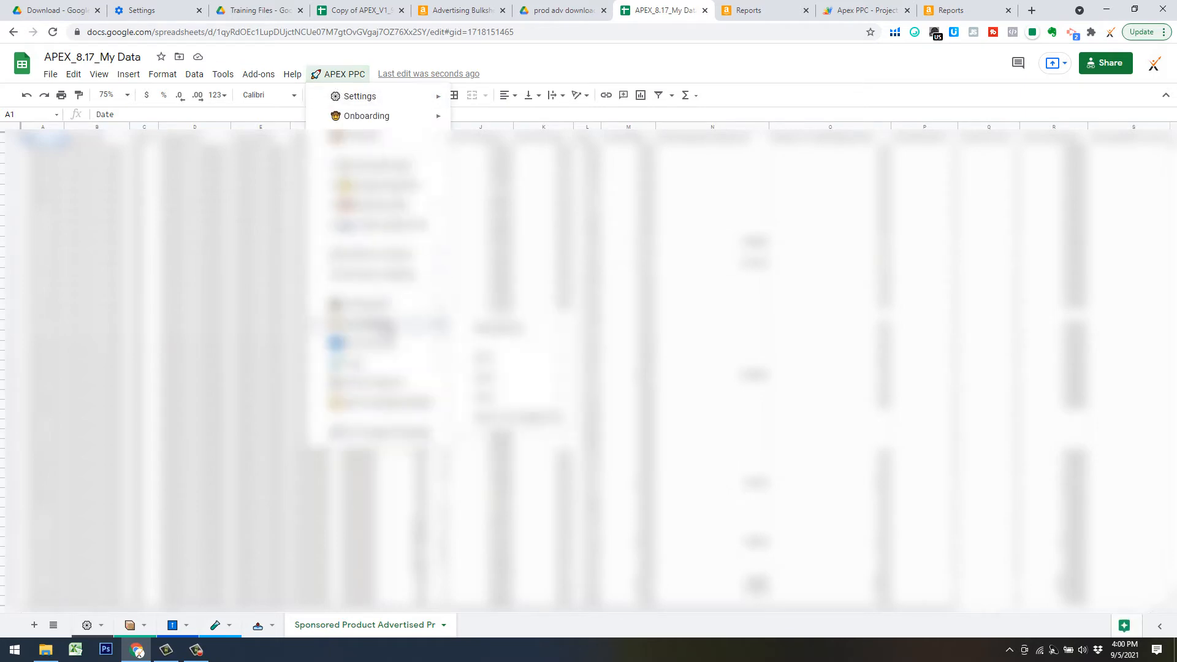
mouse_move(506, 334)
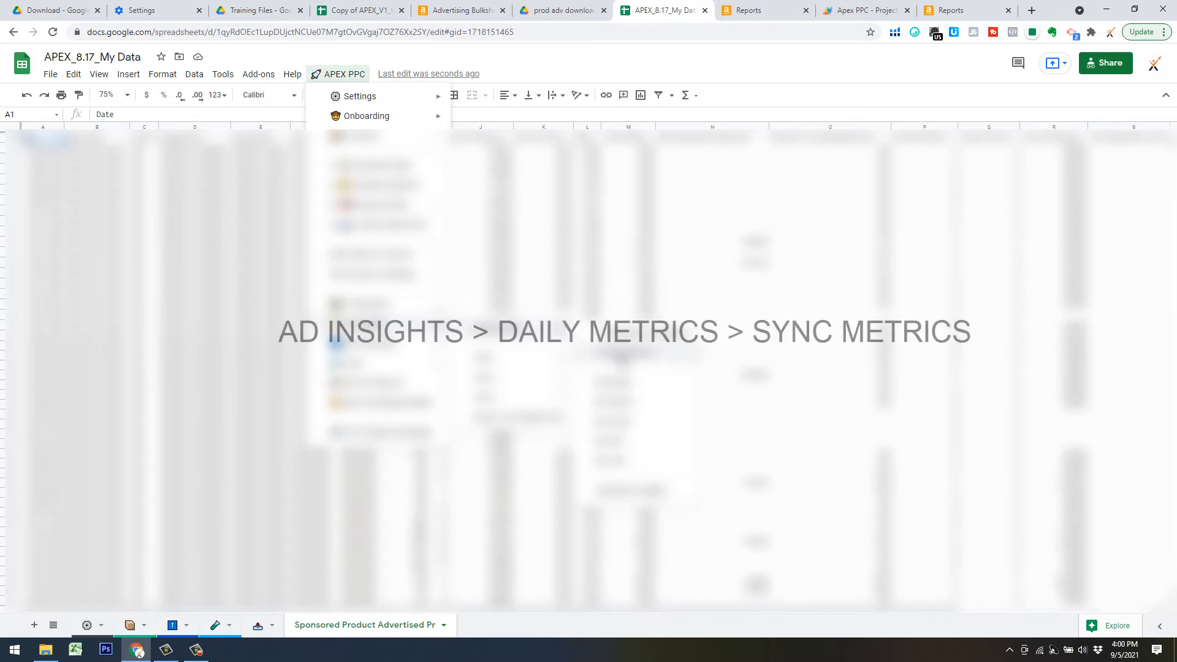
left_click(623, 357)
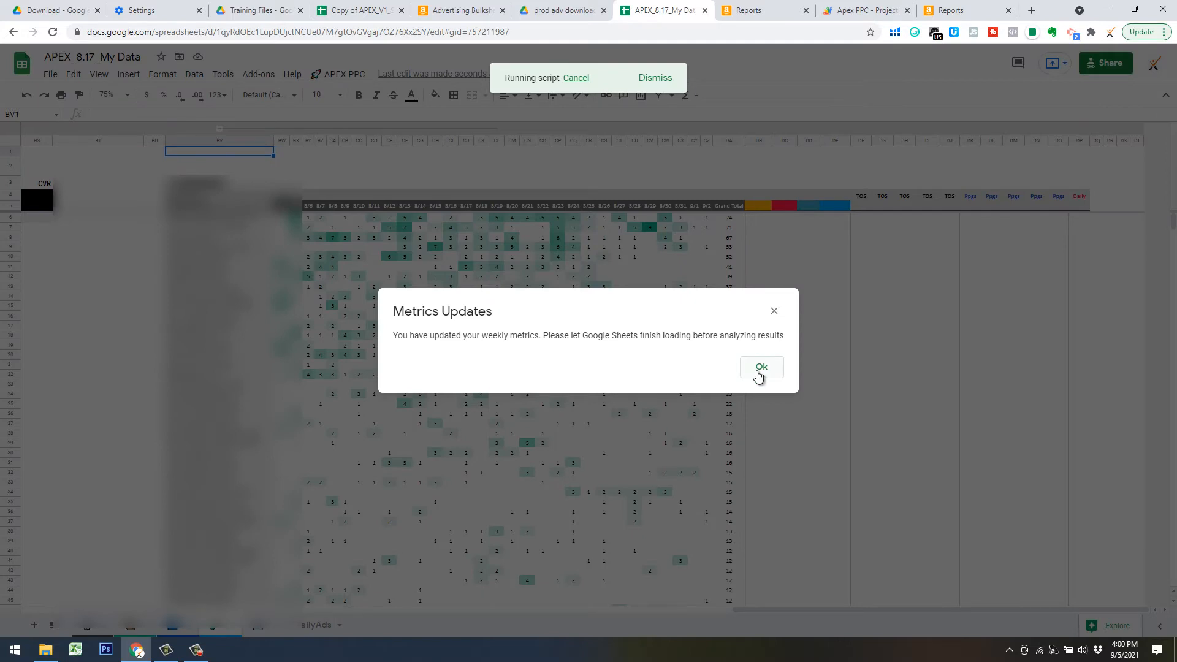
left_click(760, 370)
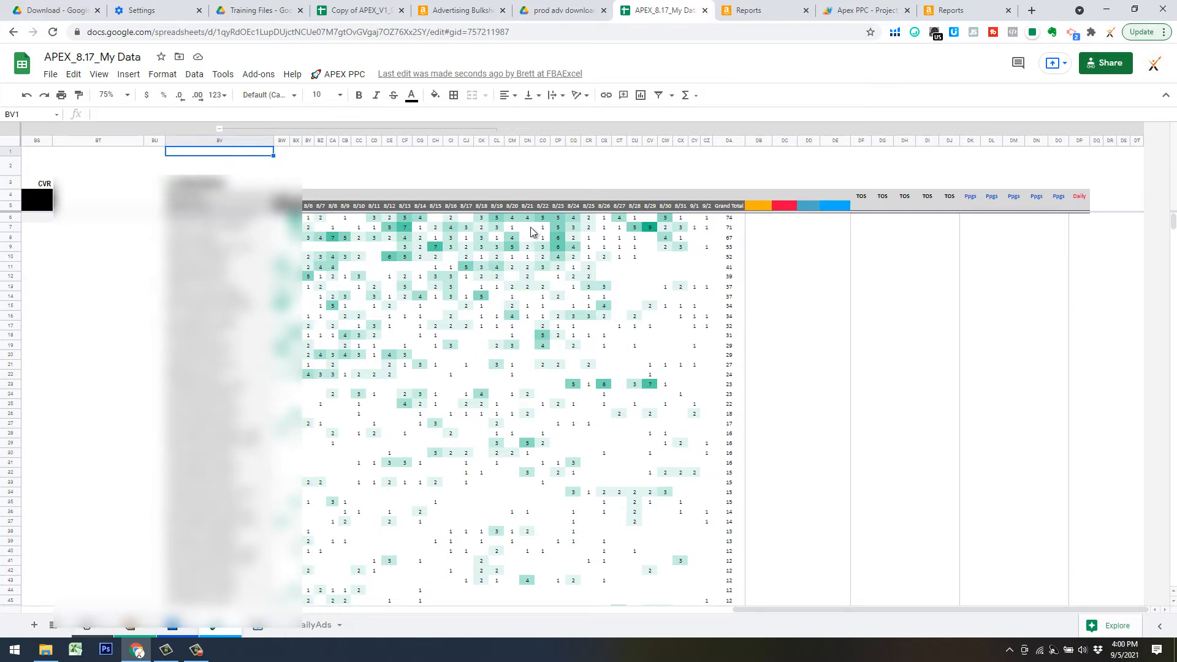
left_click(339, 73)
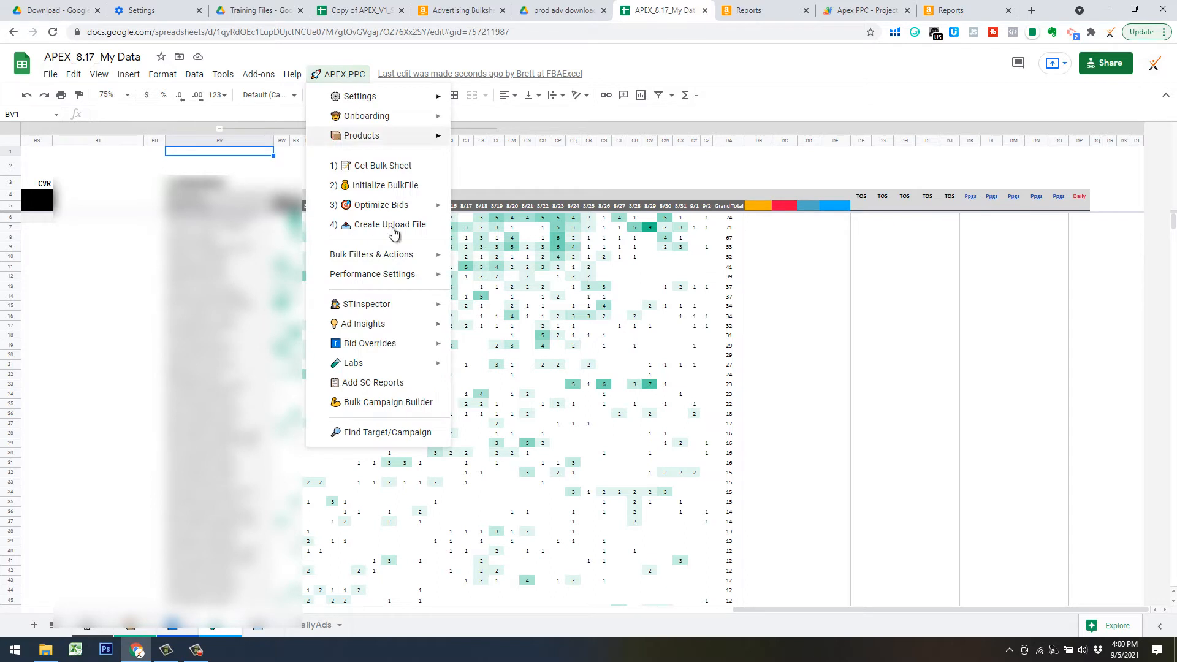
mouse_move(400, 324)
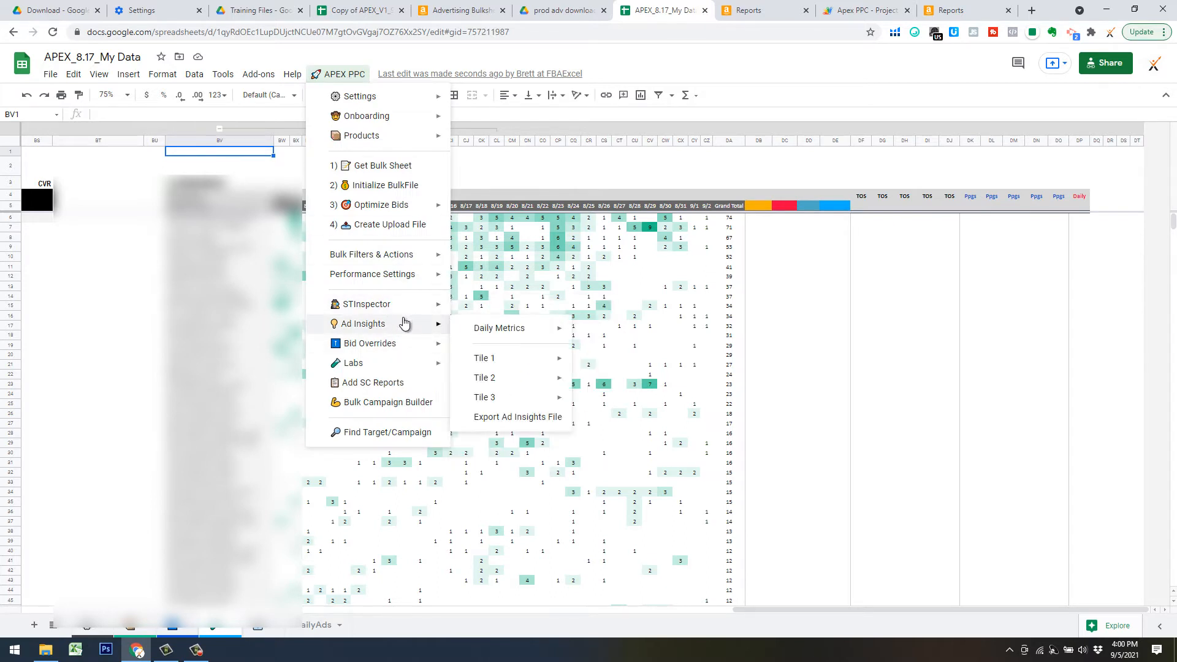
mouse_move(519, 332)
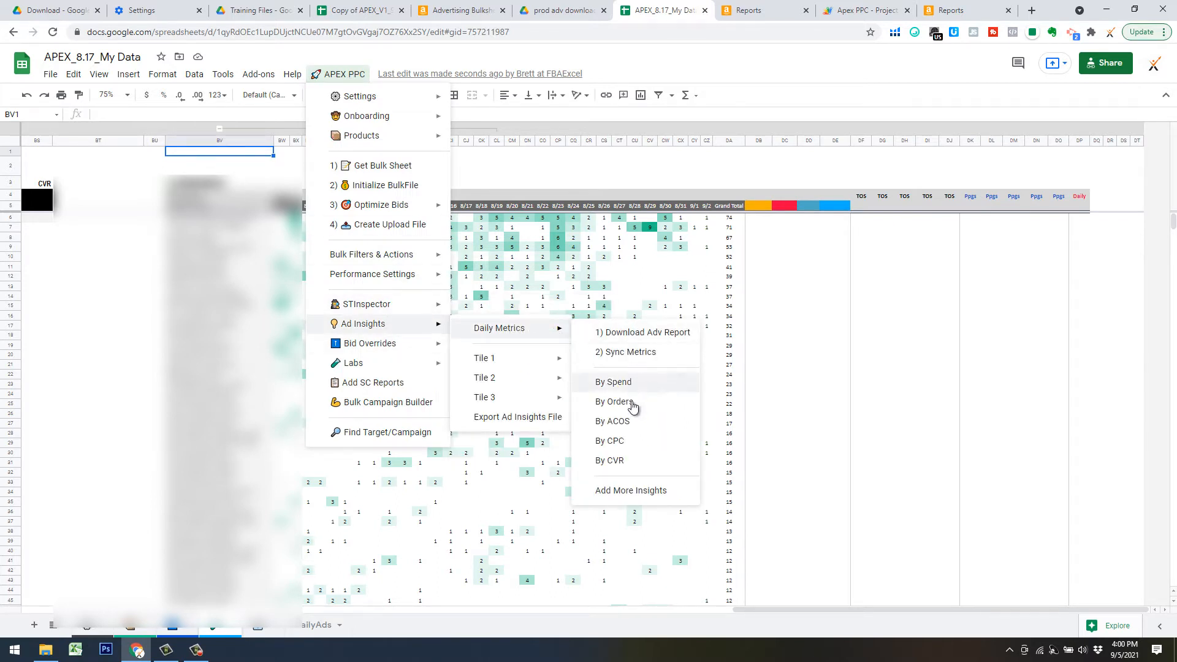
left_click(666, 171)
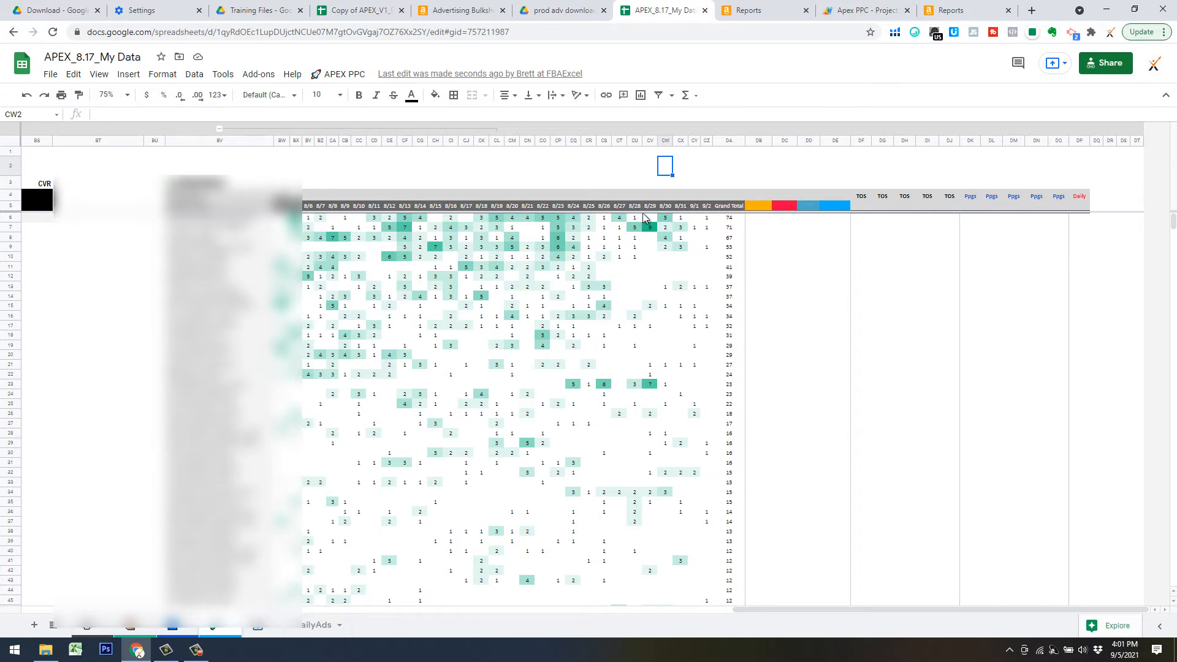
Run Add More Insights for the Ad Insights daily metrics and agree to add the key totals
left_click(338, 74)
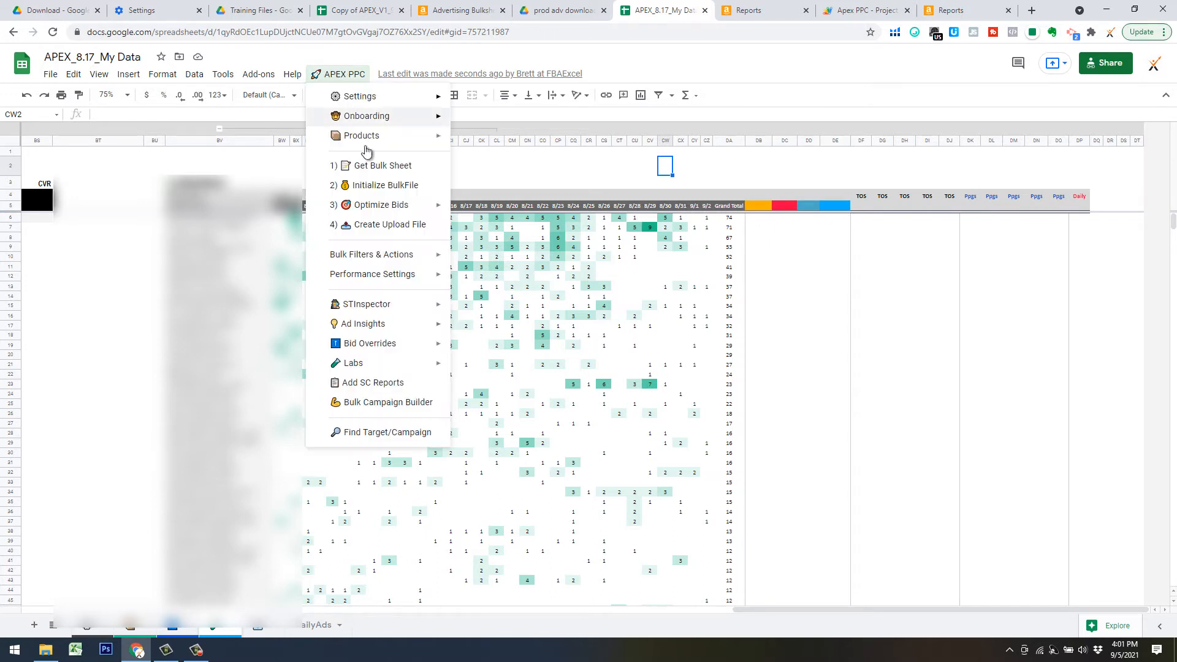
mouse_move(397, 325)
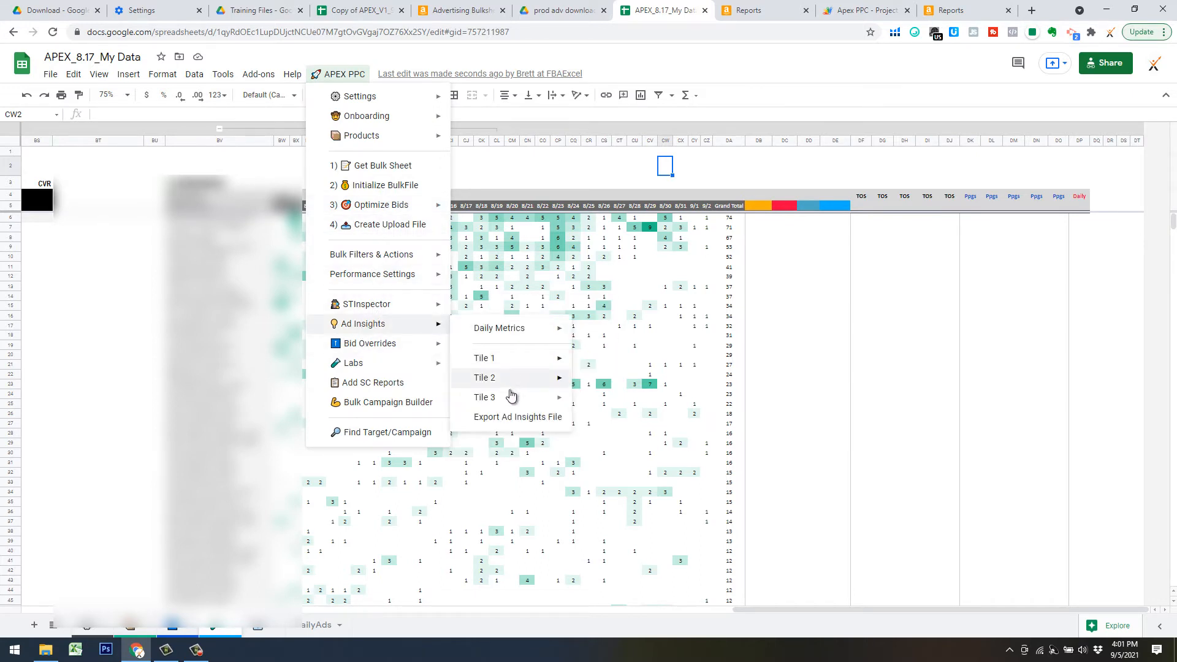
mouse_move(545, 328)
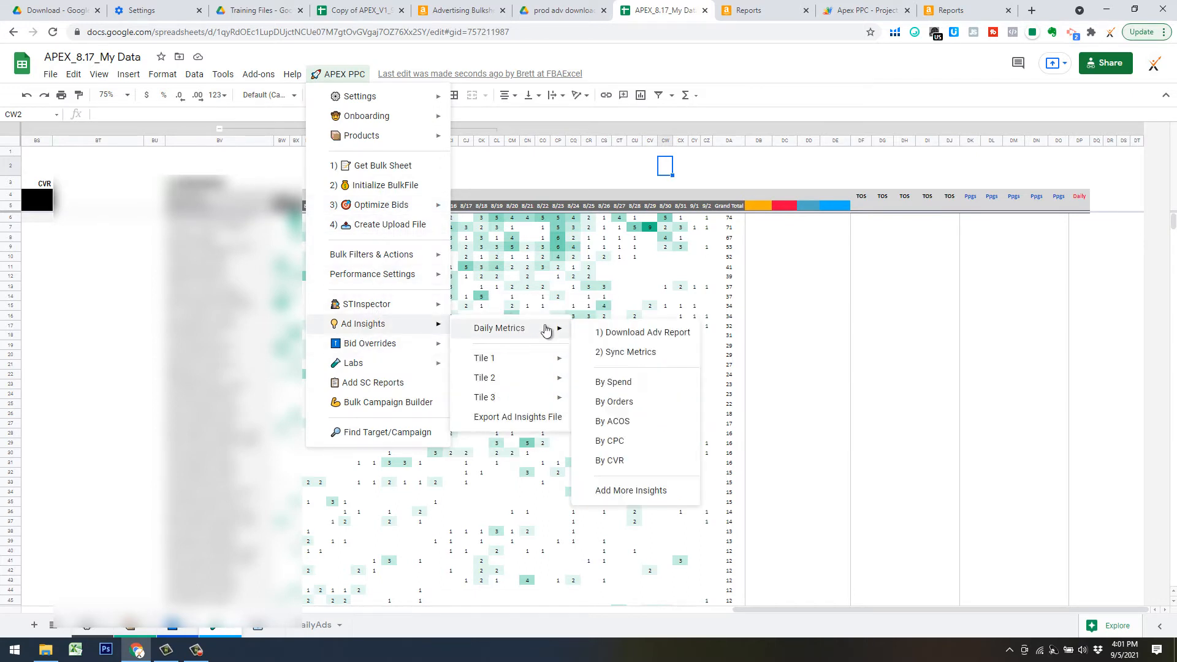
left_click(622, 493)
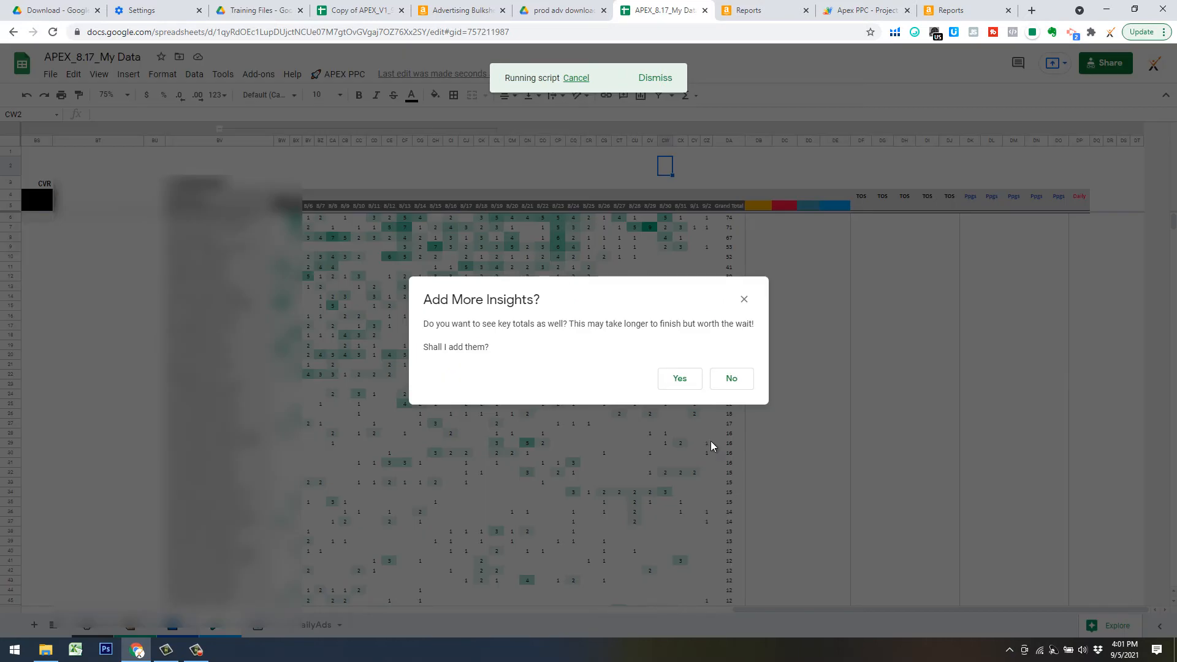
left_click(677, 383)
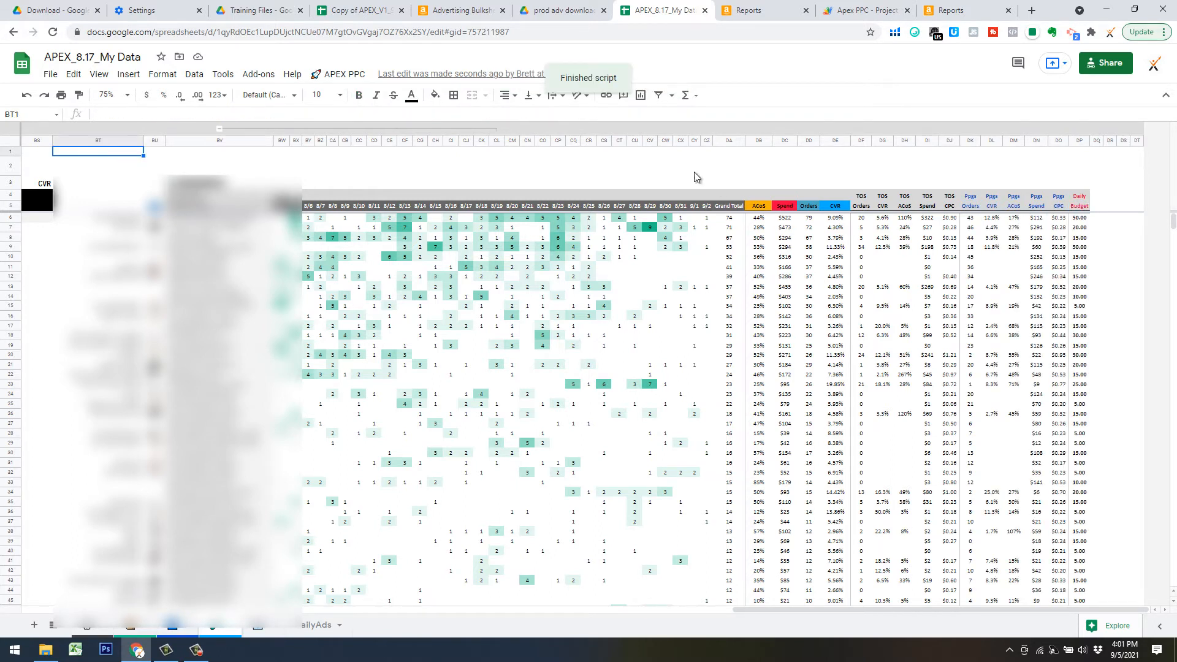
Review columns BT and BU, the ACoS, Spend, Orders and CVR totals in DB:DE, and the TOS and Ppgs metrics in DF:DO
left_click(531, 168)
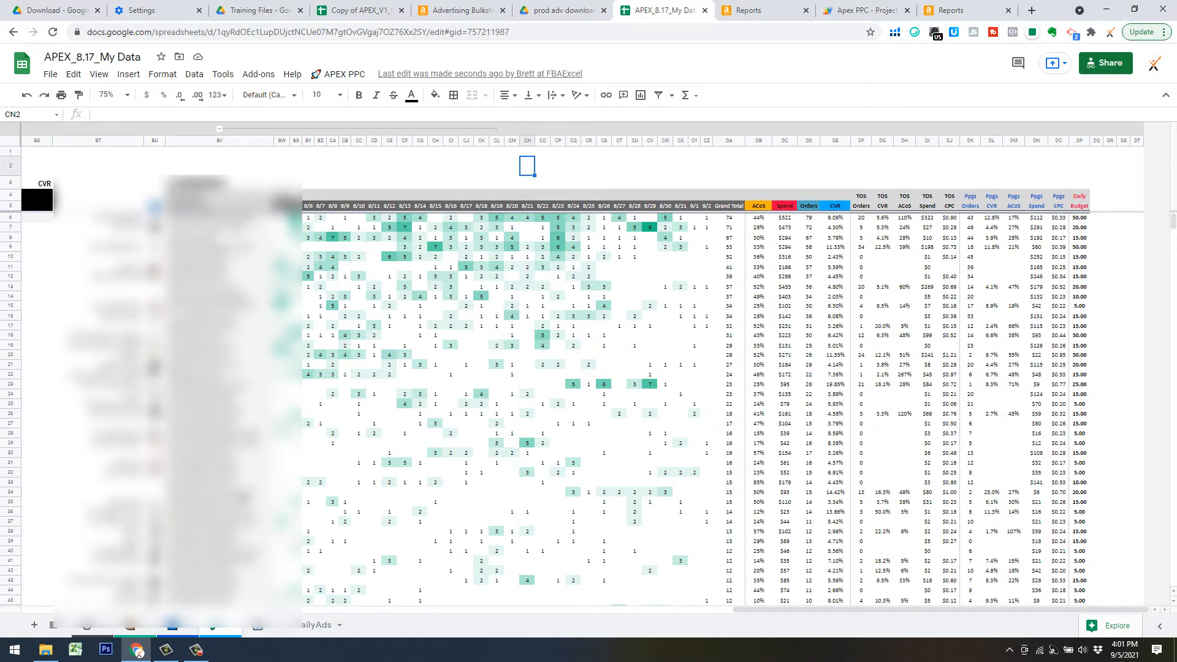
left_click(149, 141)
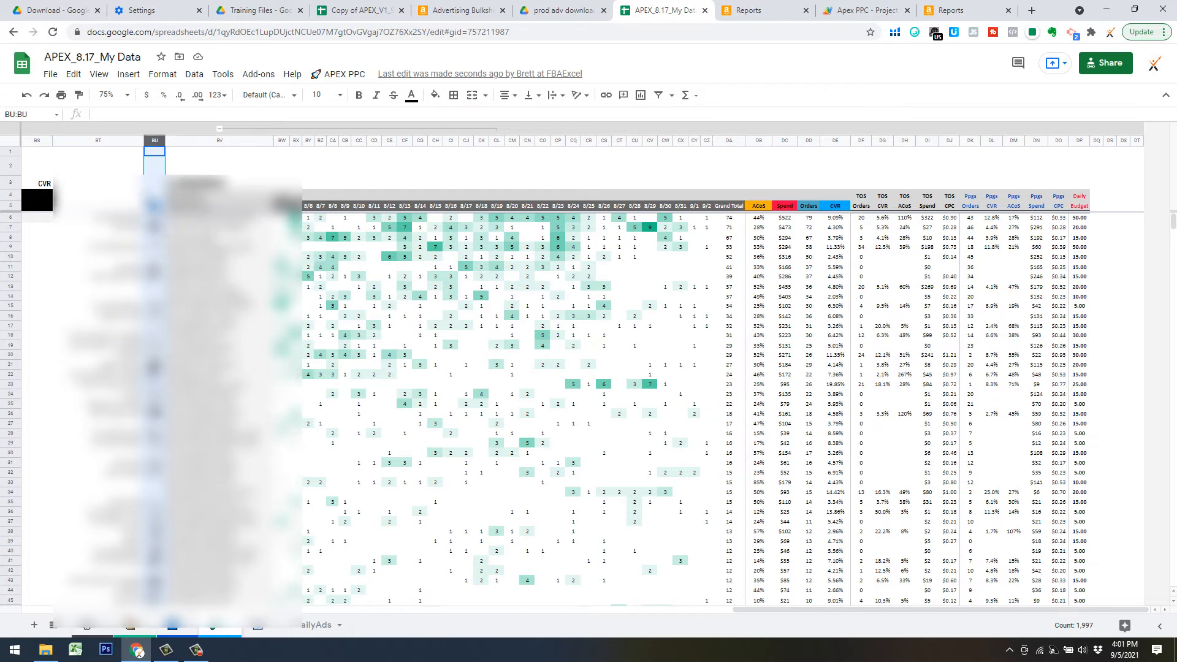
left_click(119, 141)
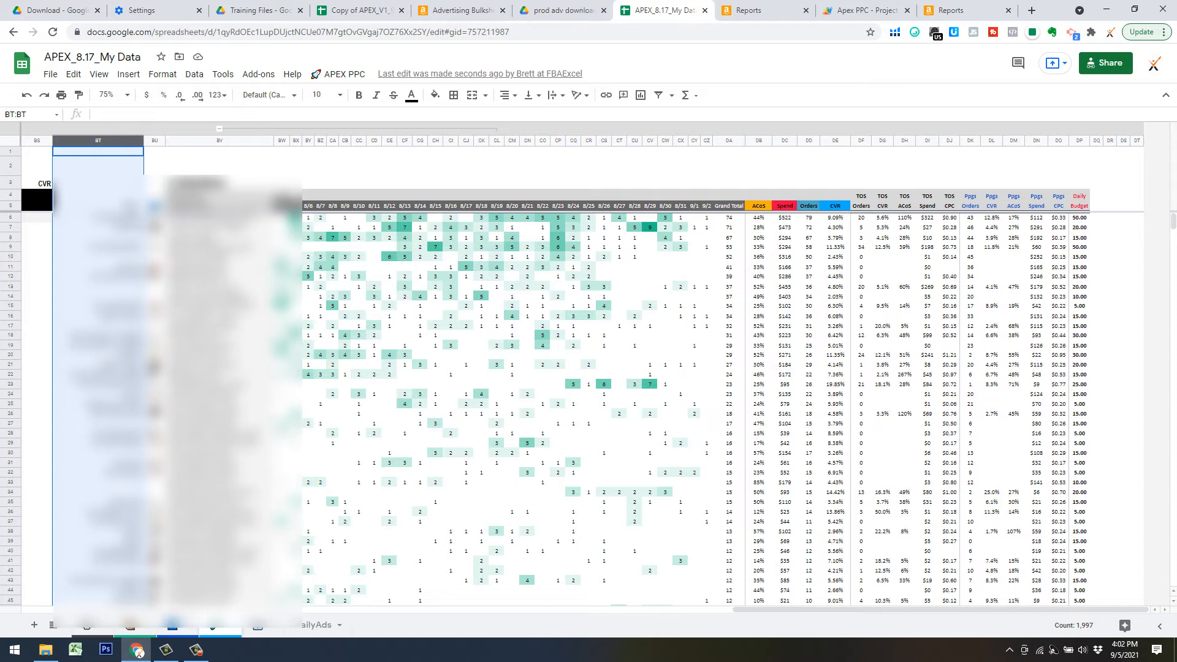
left_click(125, 180)
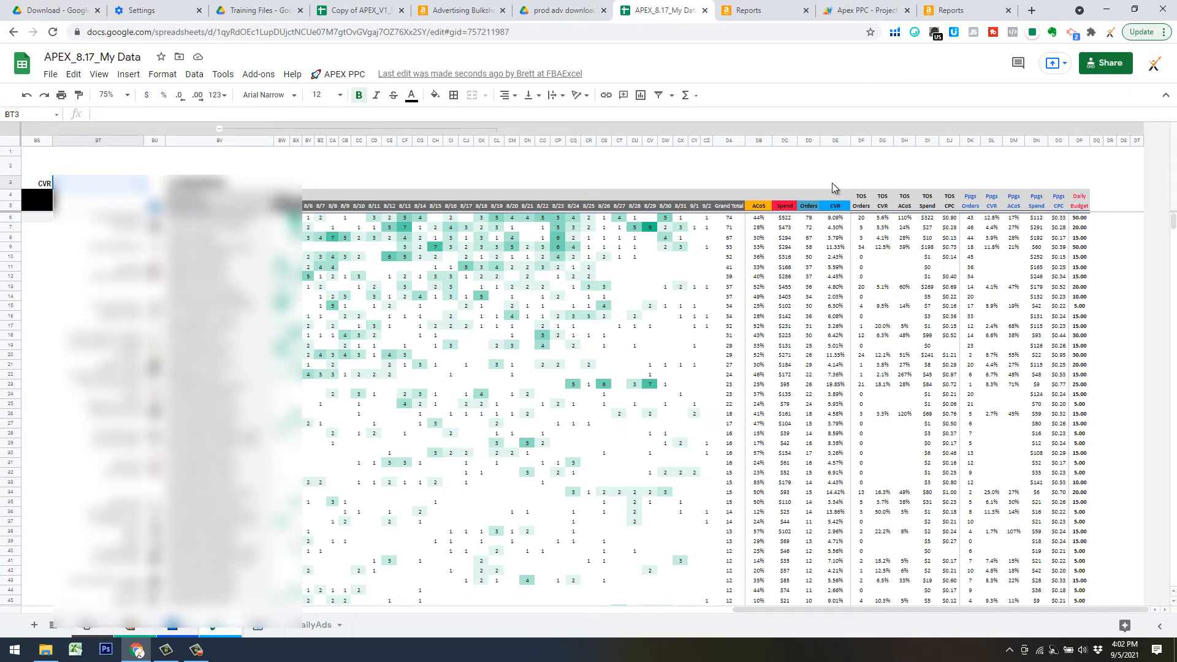
left_click(761, 141)
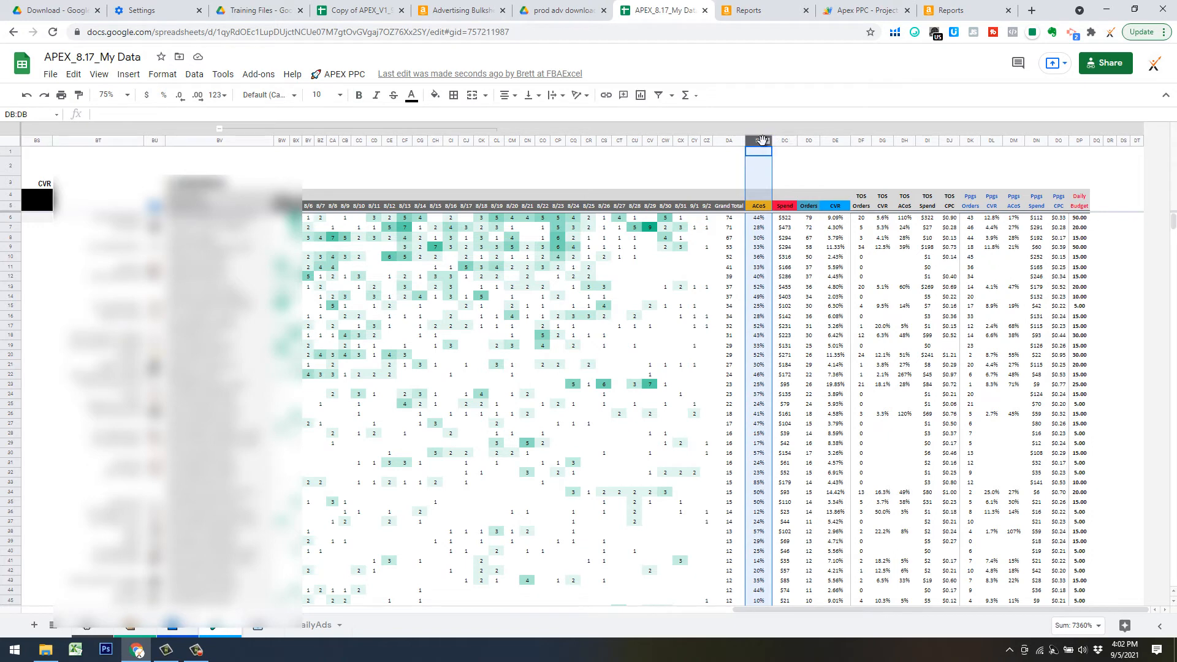
left_click(783, 141)
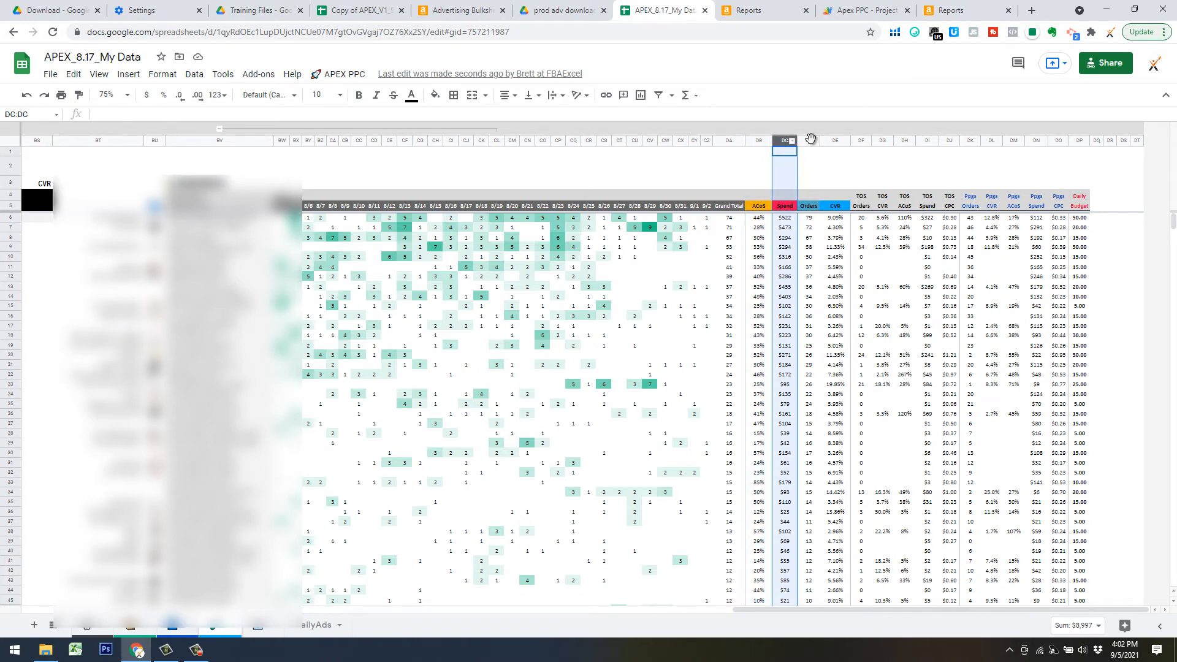
left_click(809, 141)
left_click(834, 141)
left_click_drag(755, 141, 834, 141)
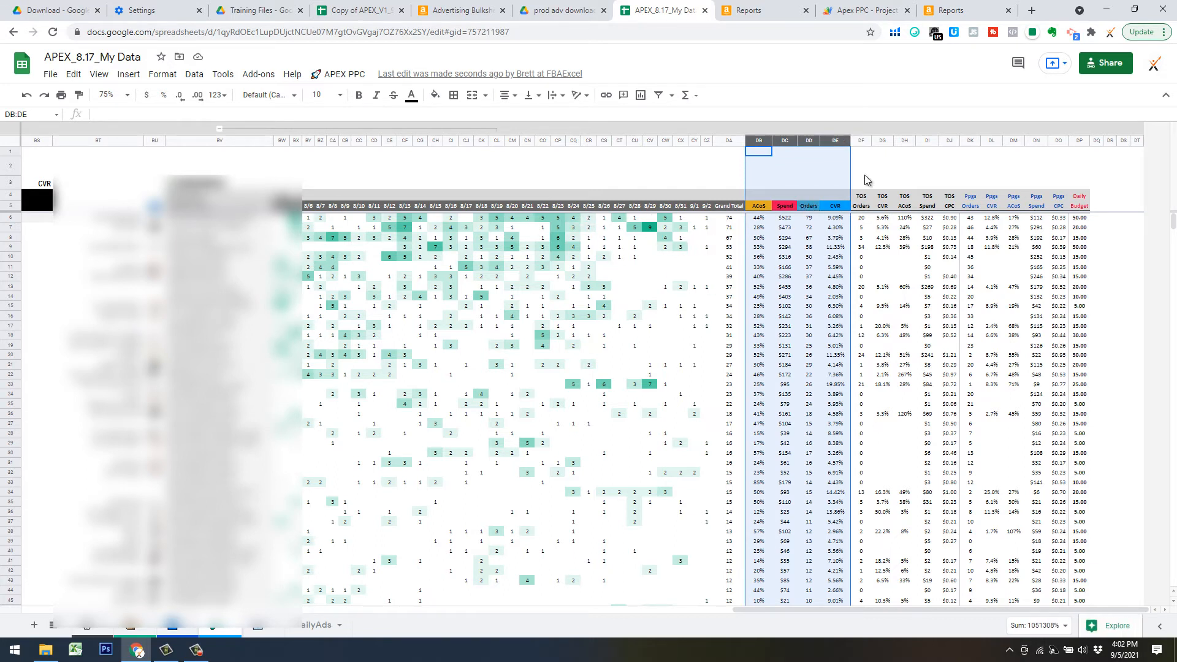
left_click_drag(862, 141, 1058, 158)
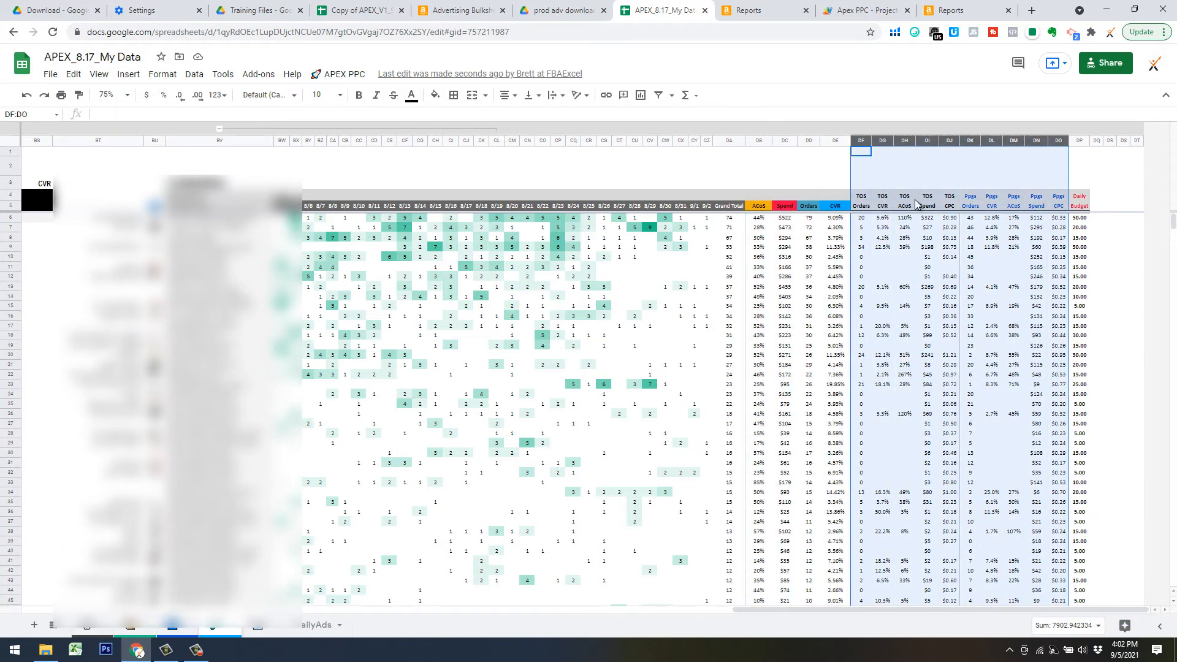
Compare the row 6 campaign's Ppgs orders, ACoS and CPC with its TOS CPC
left_click(950, 166)
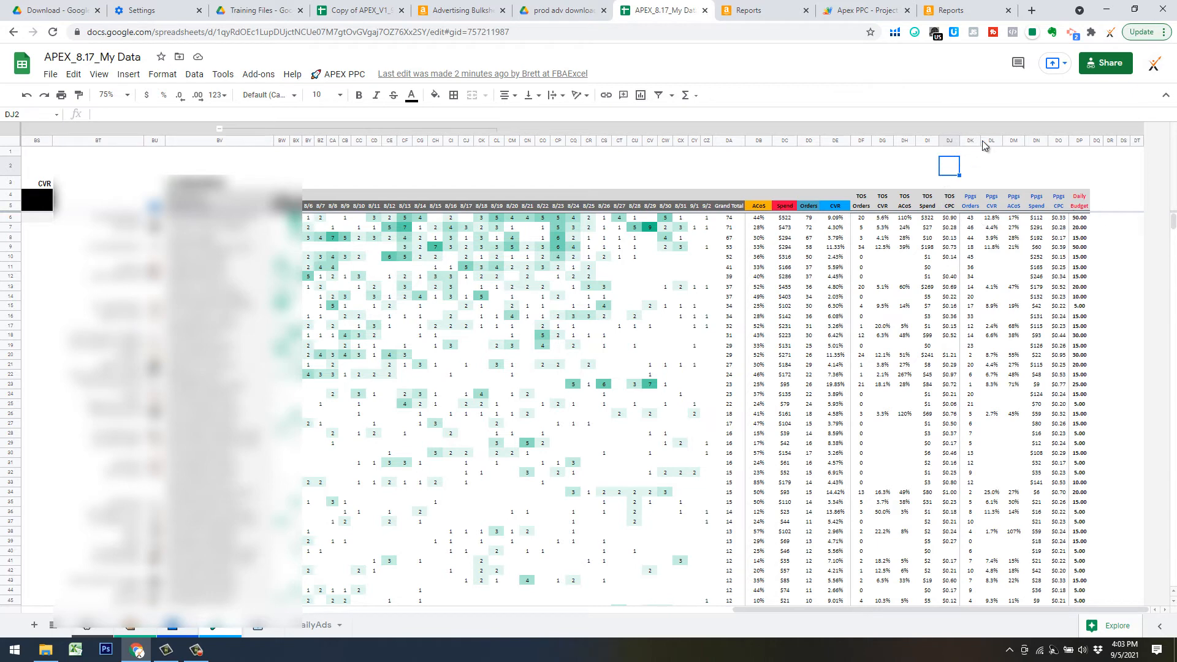
left_click(972, 218)
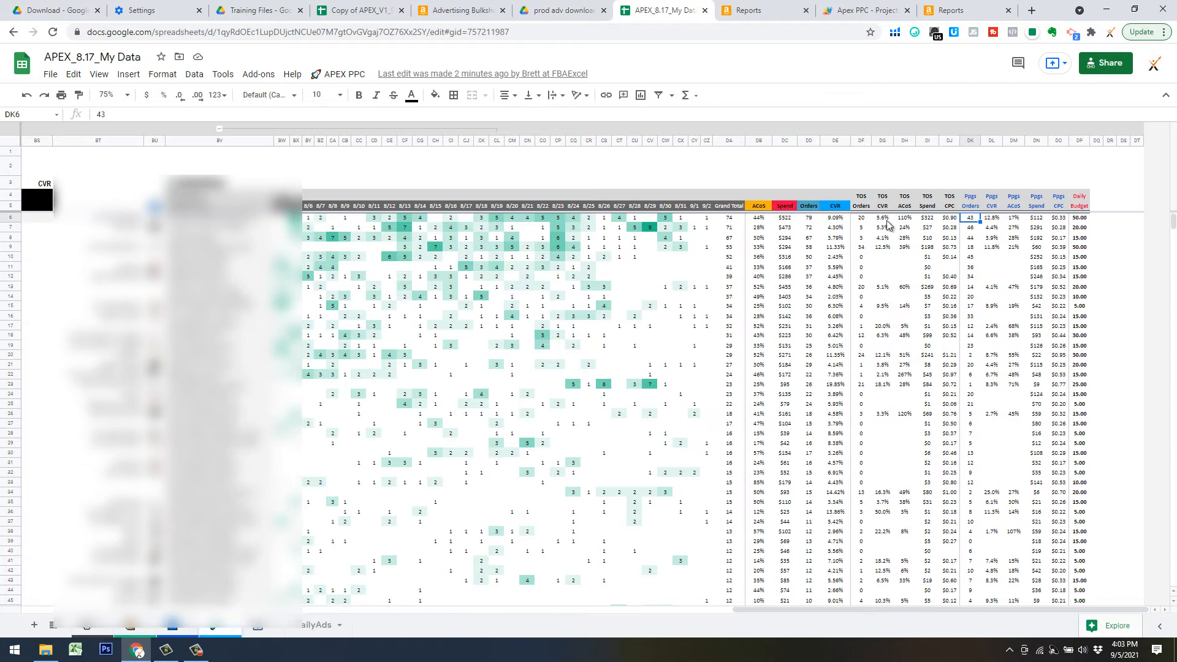
left_click(1014, 219)
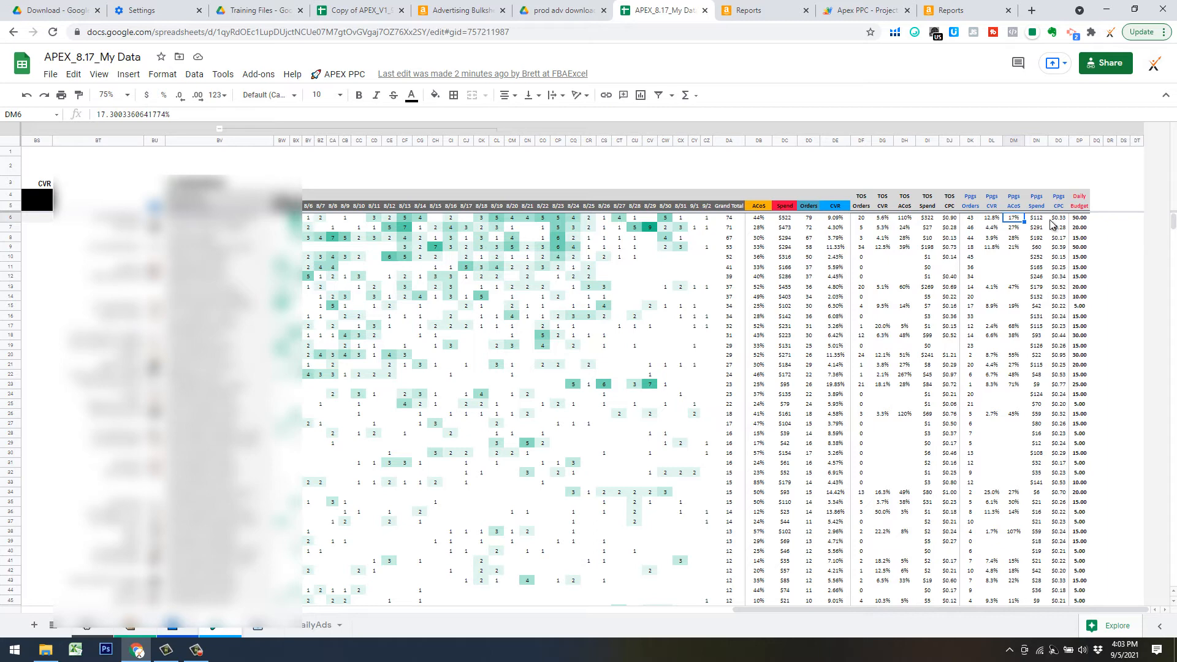
left_click(1059, 219)
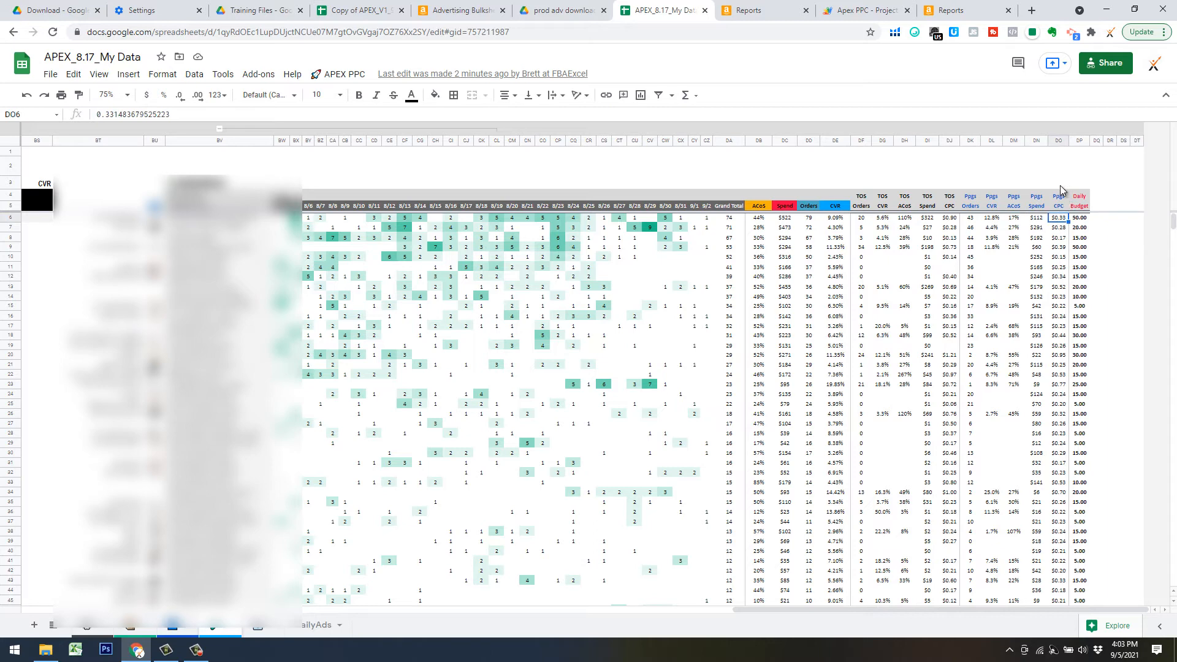
left_click(950, 219)
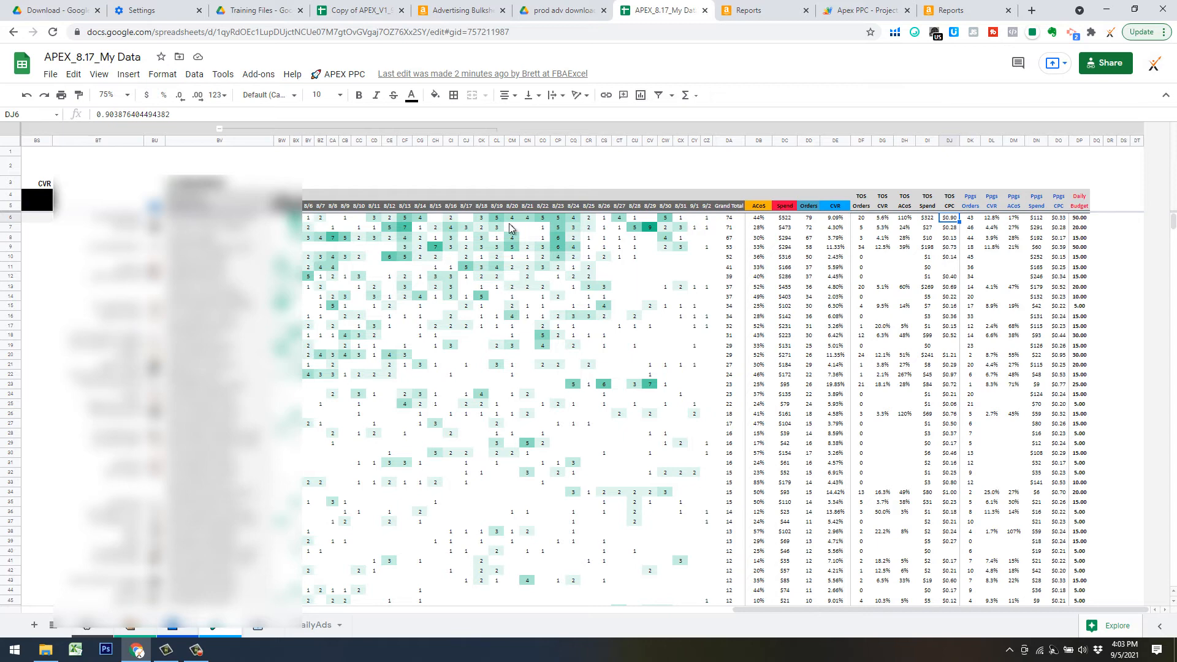
Drill into the row 7 campaign's 8/29 orders in a detail sheet, examine its cost figures, and return to the pivot table
left_click(650, 229)
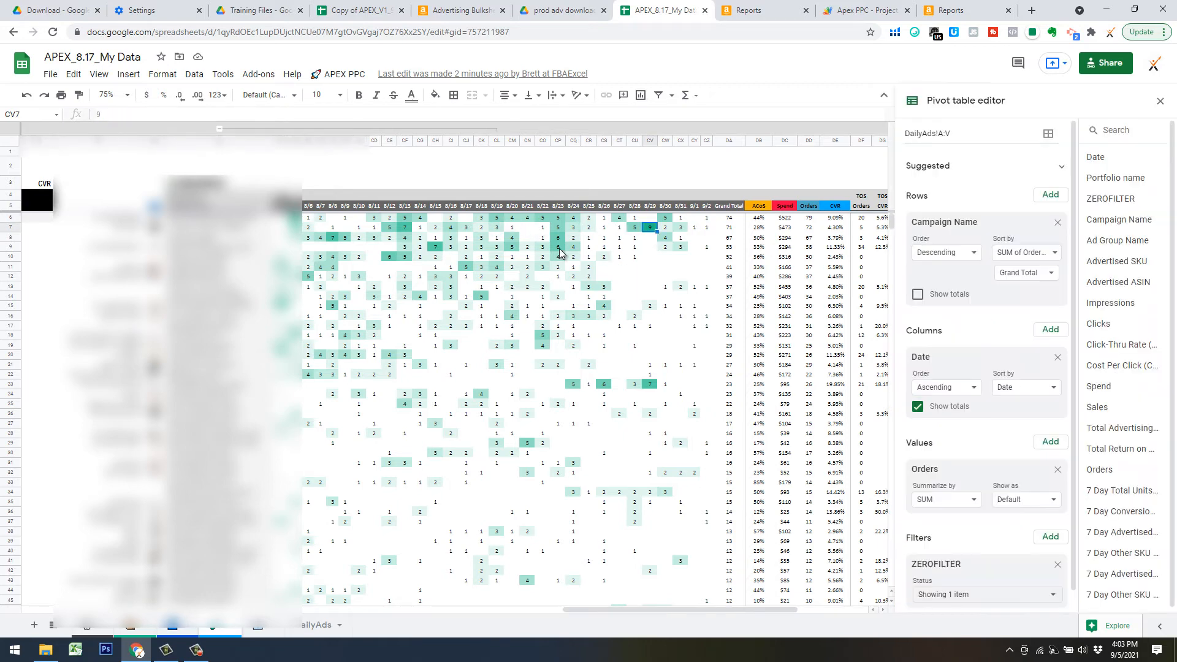
double_click(650, 229)
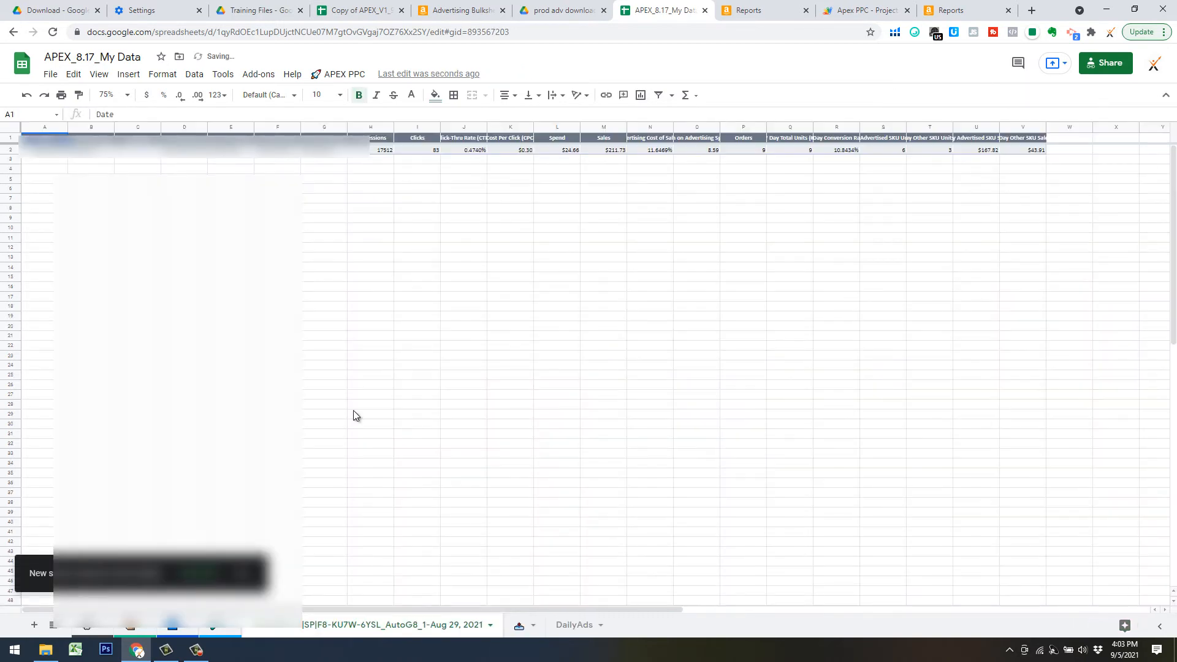
left_click(543, 198)
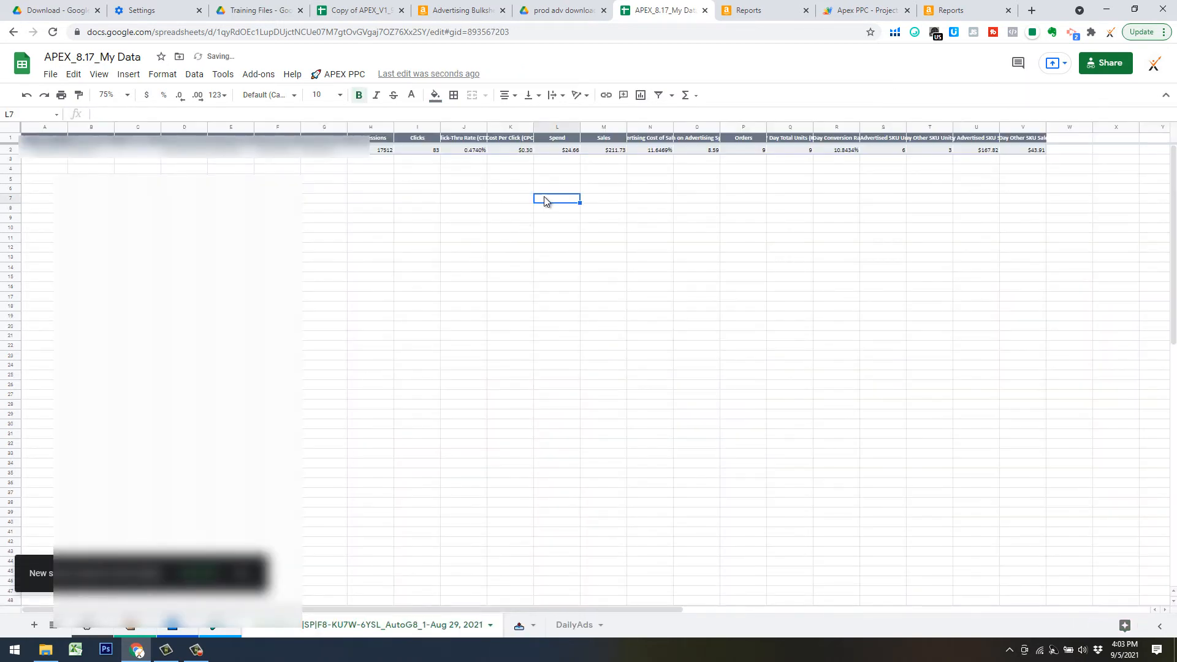
left_click(524, 149)
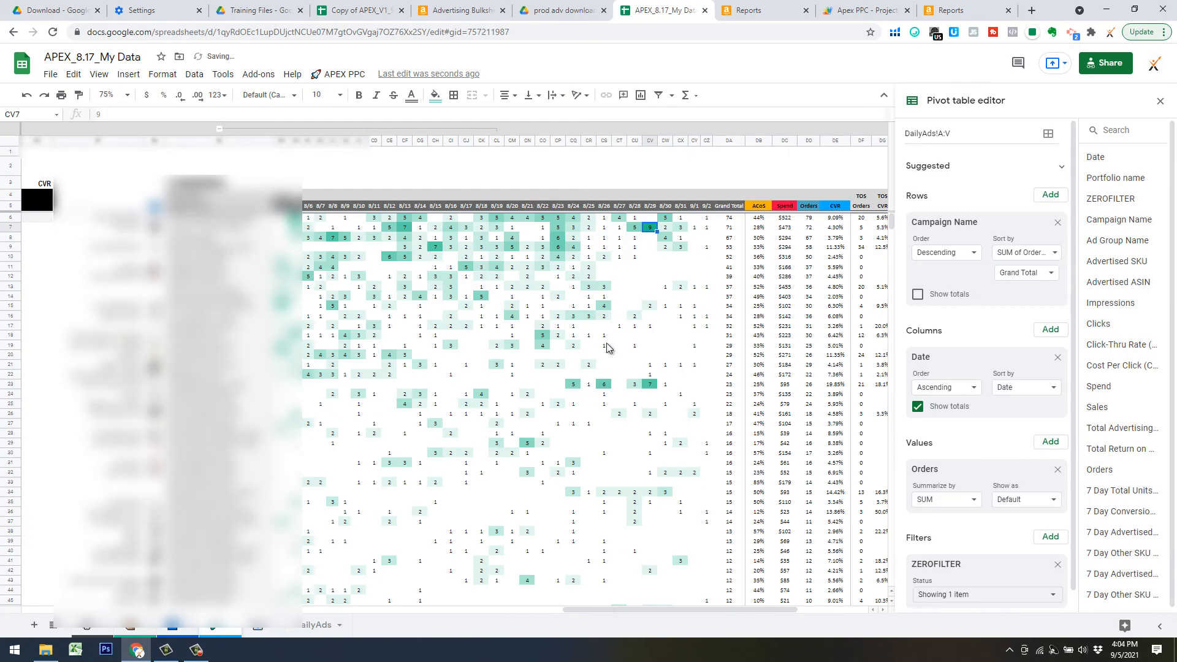
left_click(774, 161)
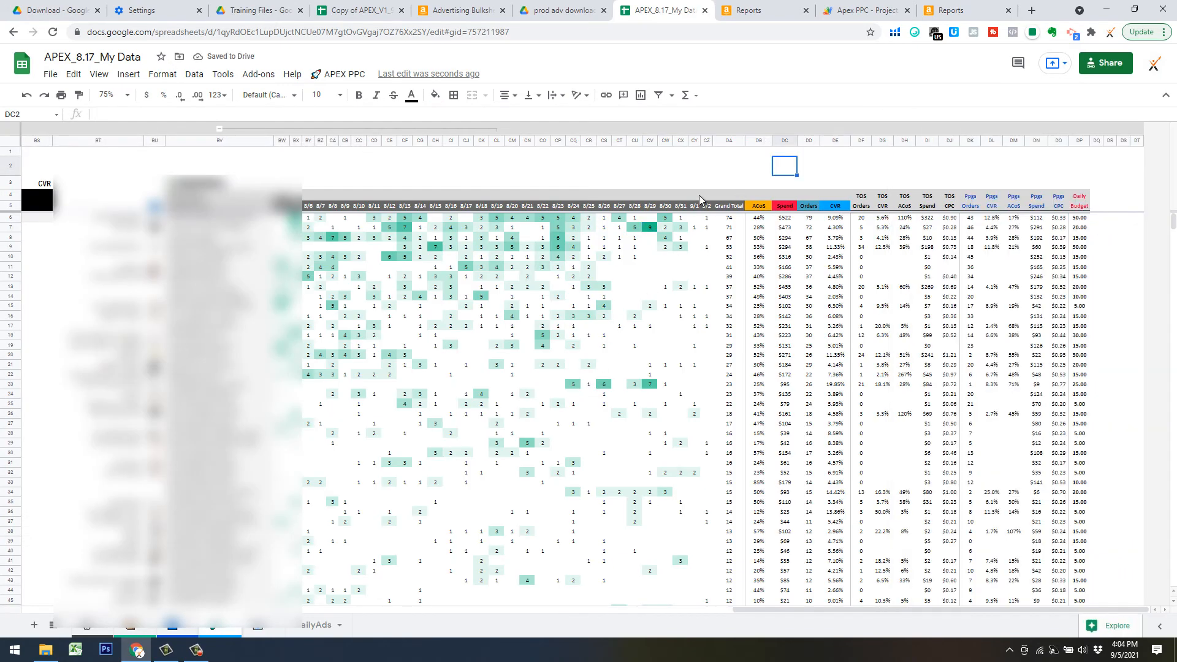
Compare the row 7 campaign's TOS and Ppgs CPC, and examine the campaigns in rows 10 to 12 for missing recent orders
left_click(950, 227)
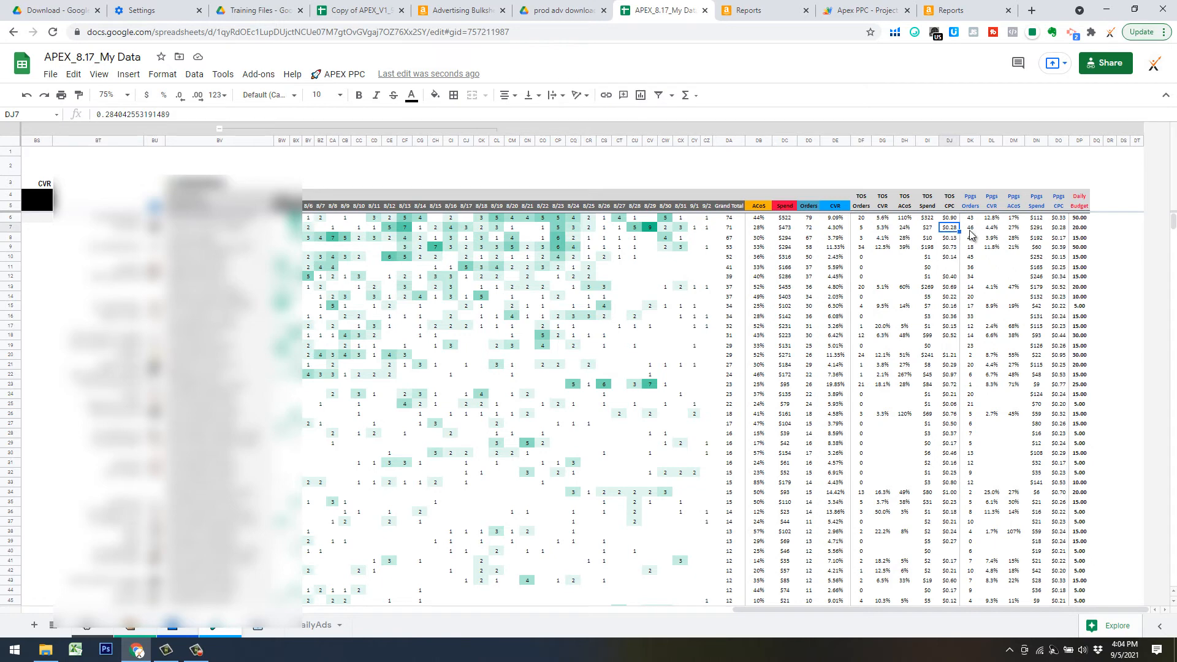
left_click(1060, 230)
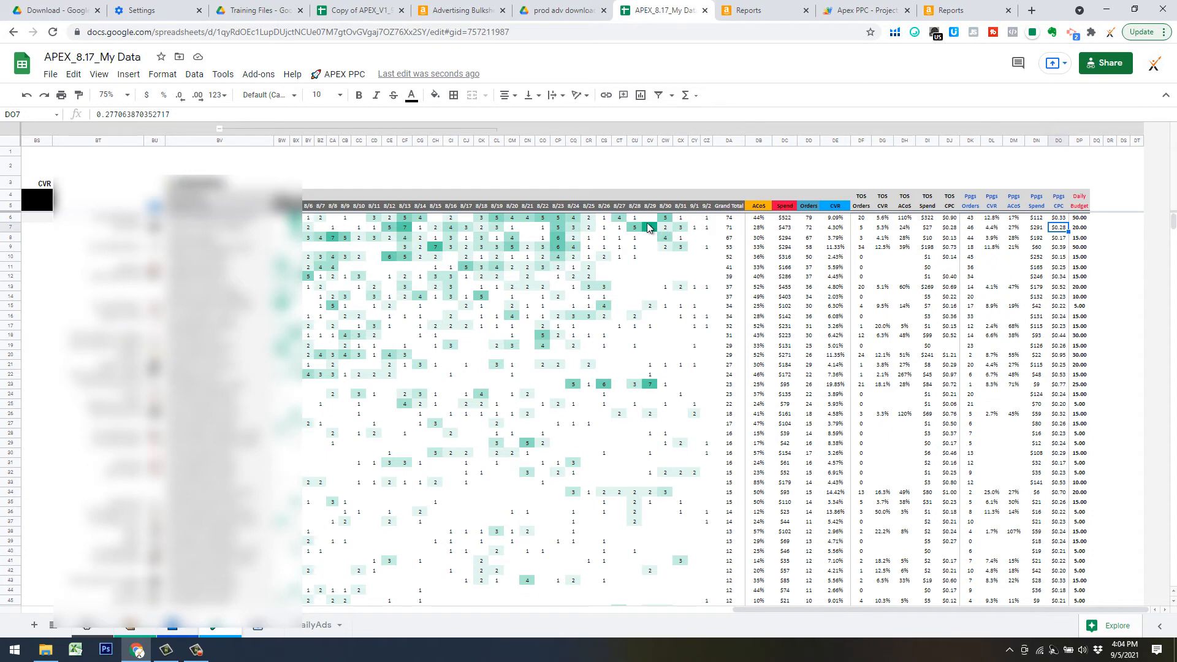
left_click(591, 270)
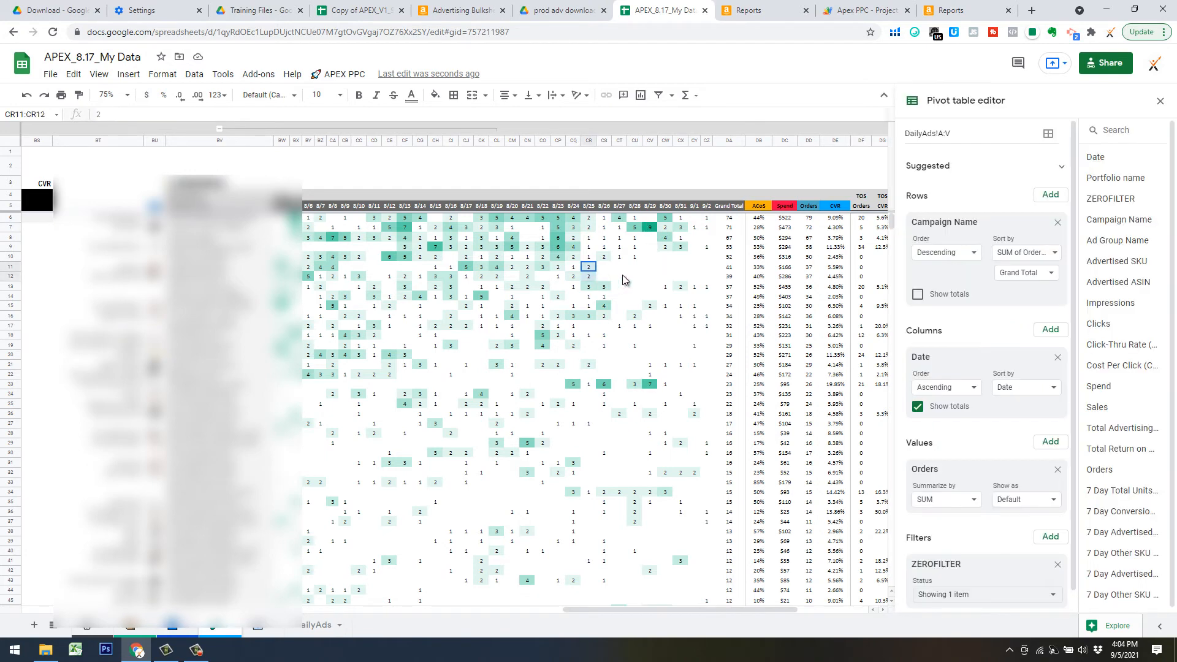
left_click(710, 279, "shift")
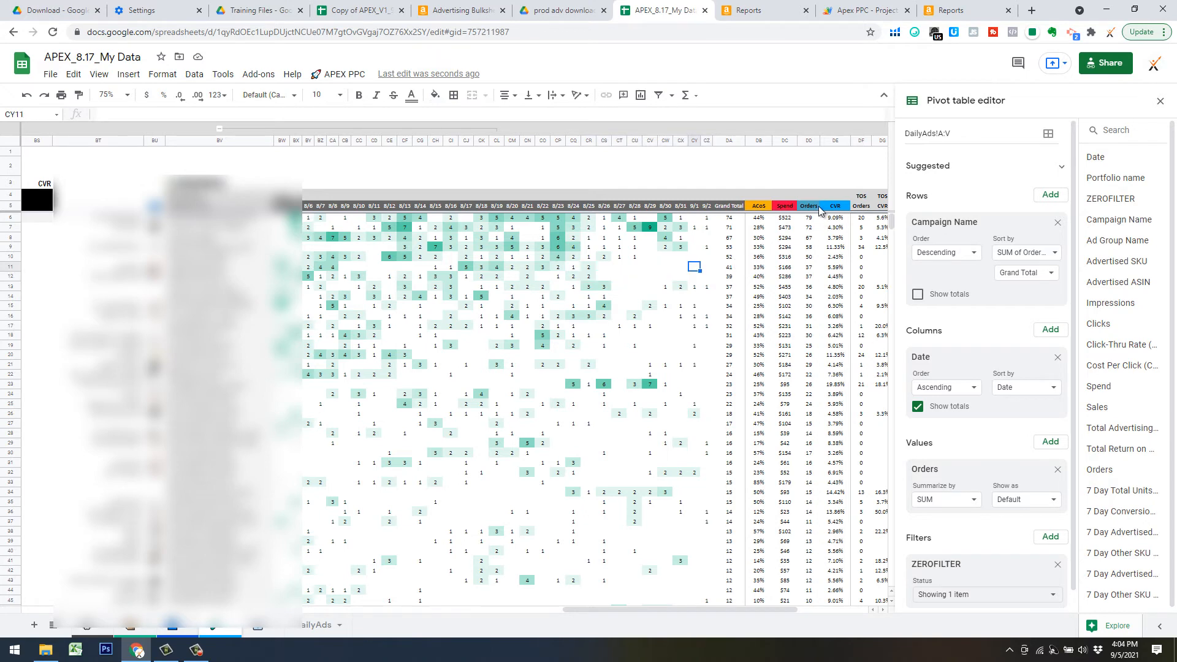
left_click(811, 180)
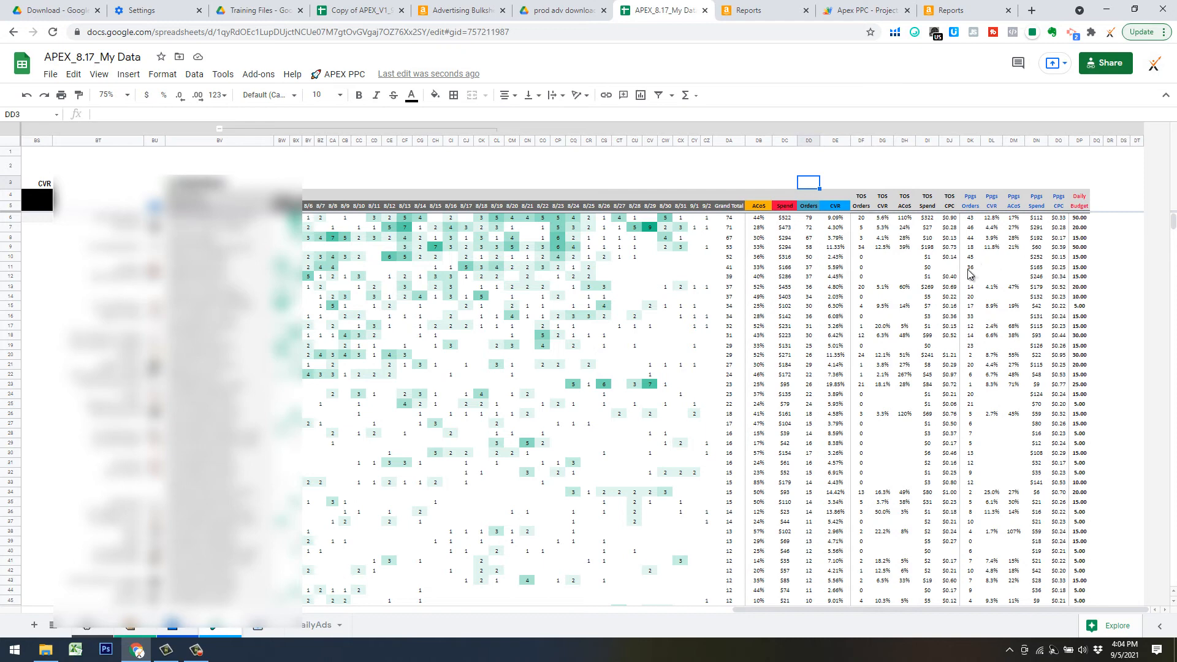
left_click(986, 258)
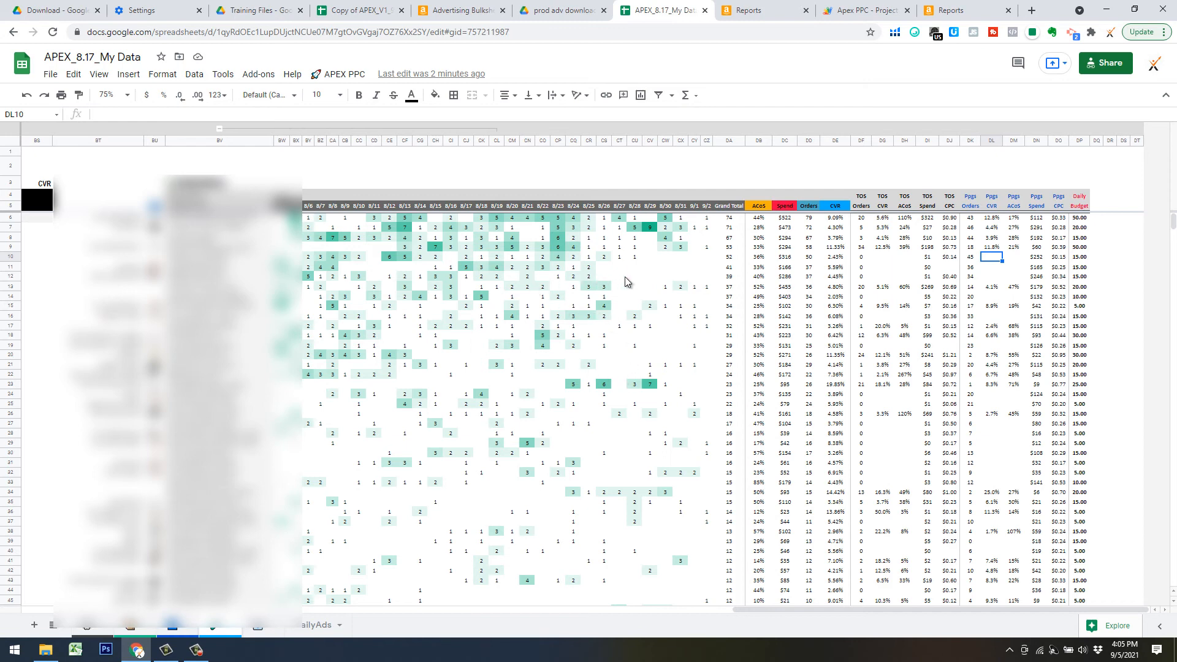
Switch the APEX PPC Ad Insights daily metrics pivot table to the By Spend view
left_click(350, 74)
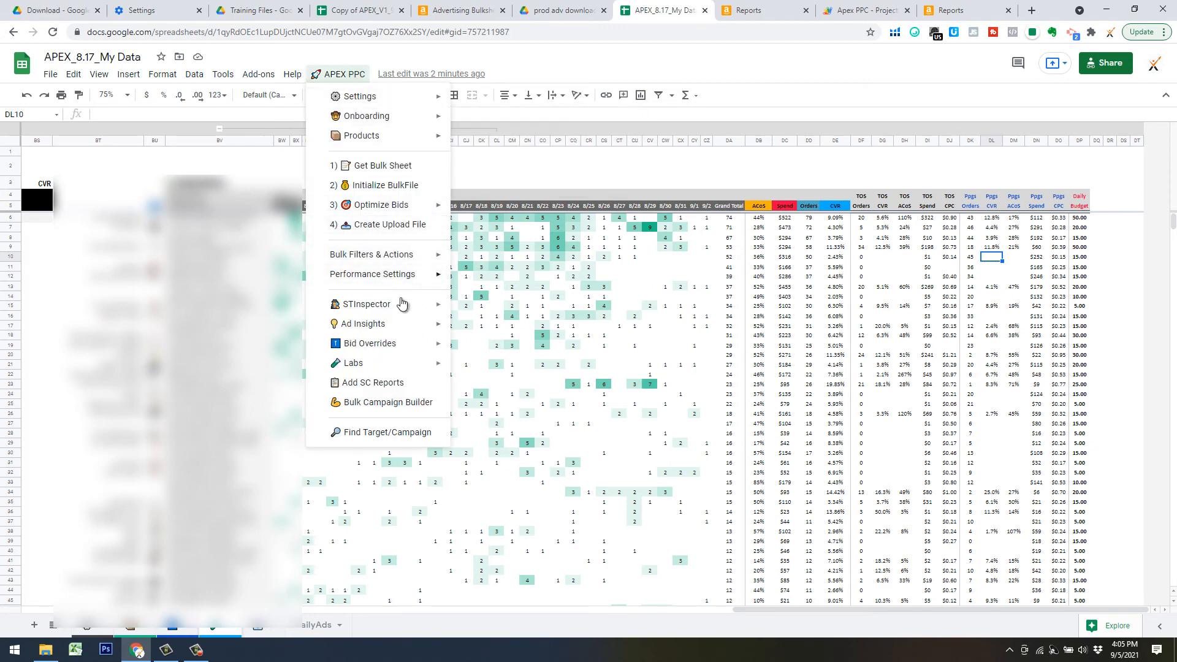
mouse_move(392, 324)
mouse_move(501, 334)
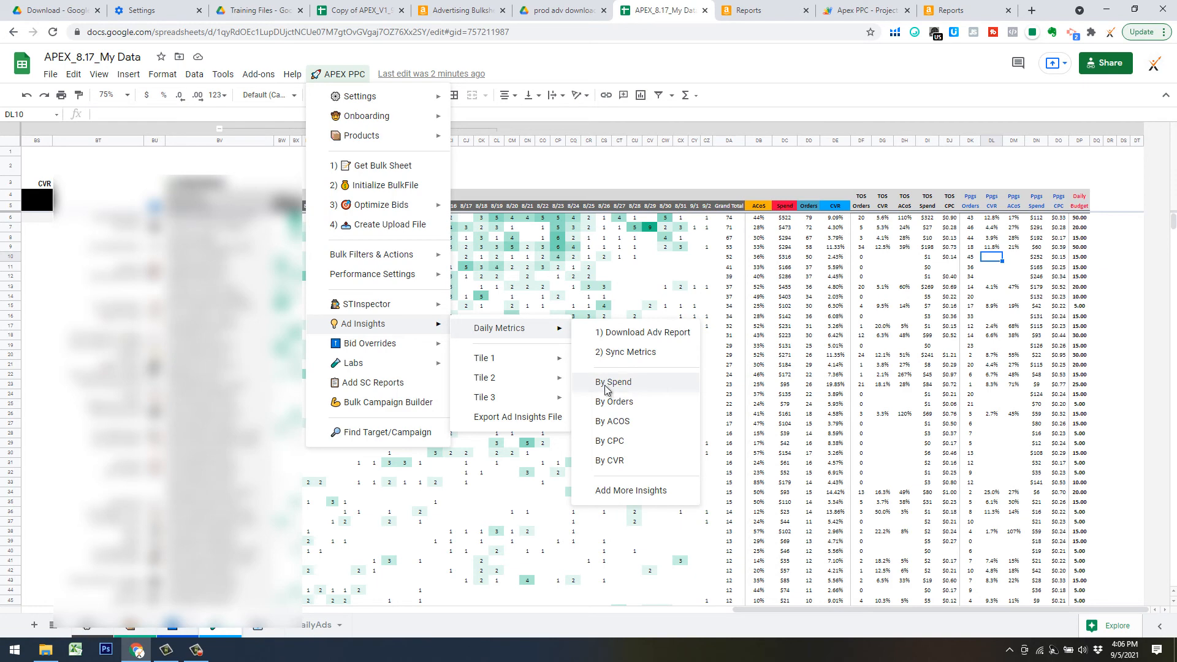
left_click(613, 399)
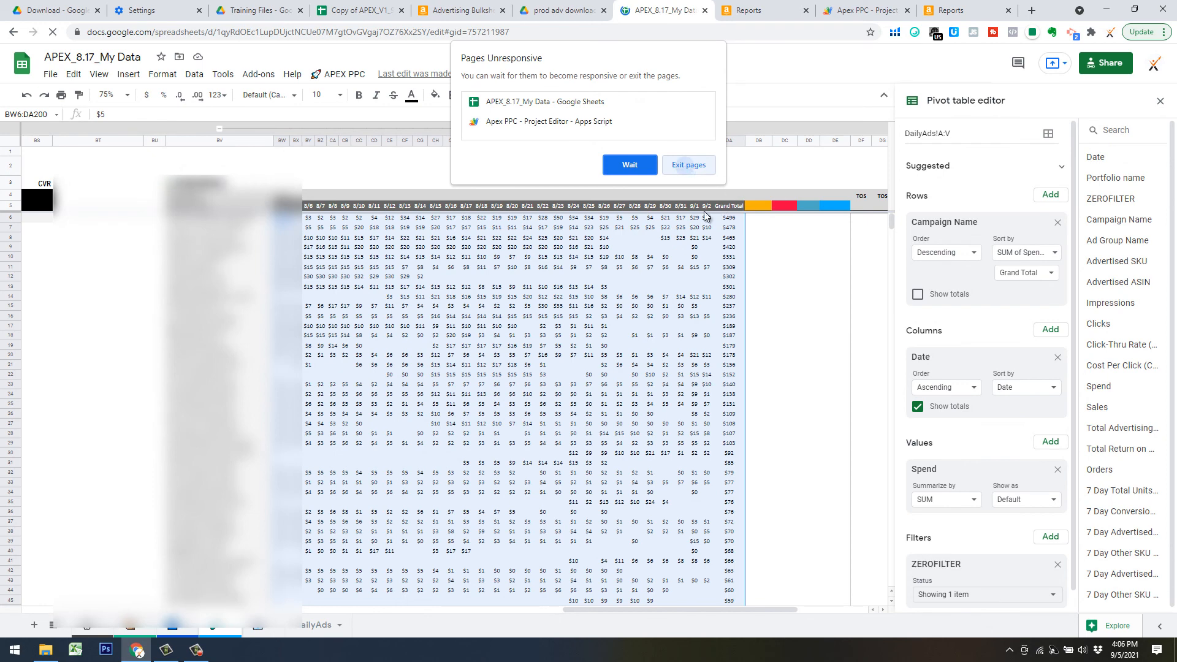
Exit the unresponsive pages, reload the spreadsheet, and show the daily spend pivot table at 75% zoom
left_click(699, 165)
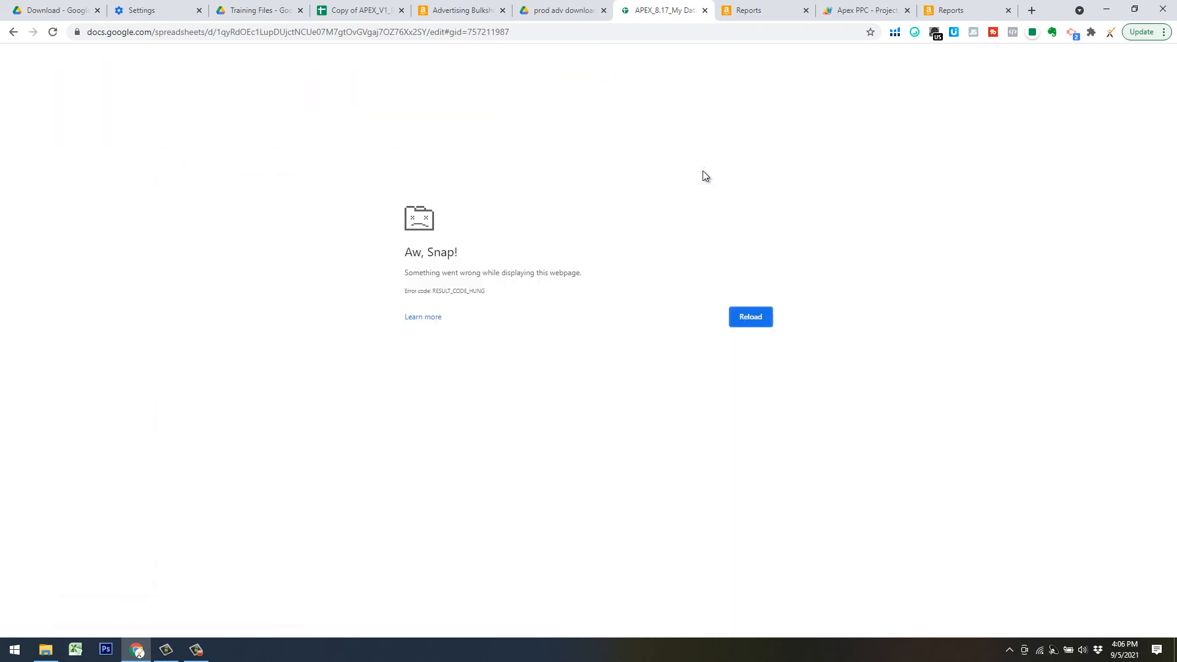
left_click(748, 320)
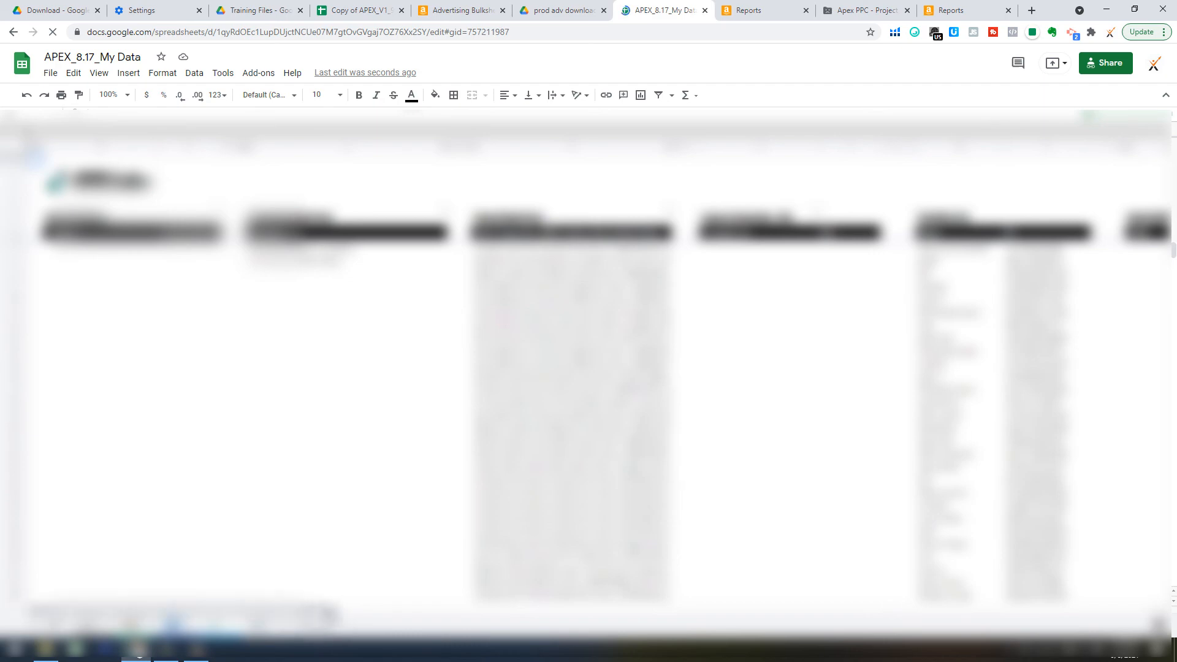
left_click_drag(330, 614, 1079, 599)
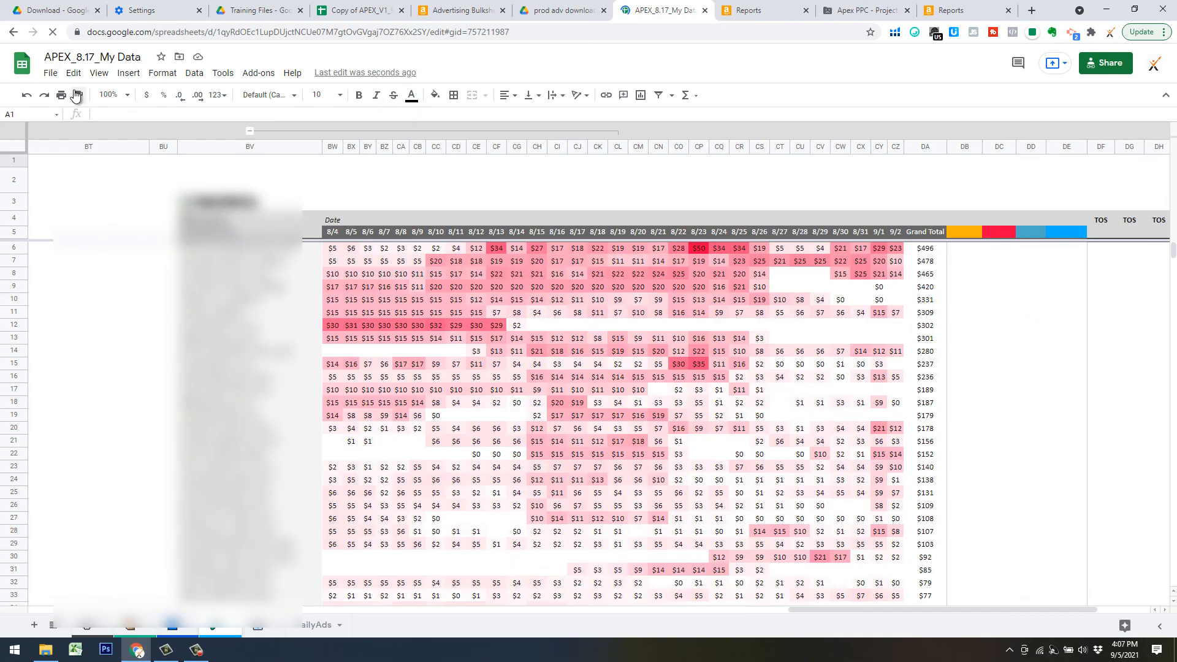
left_click(114, 95)
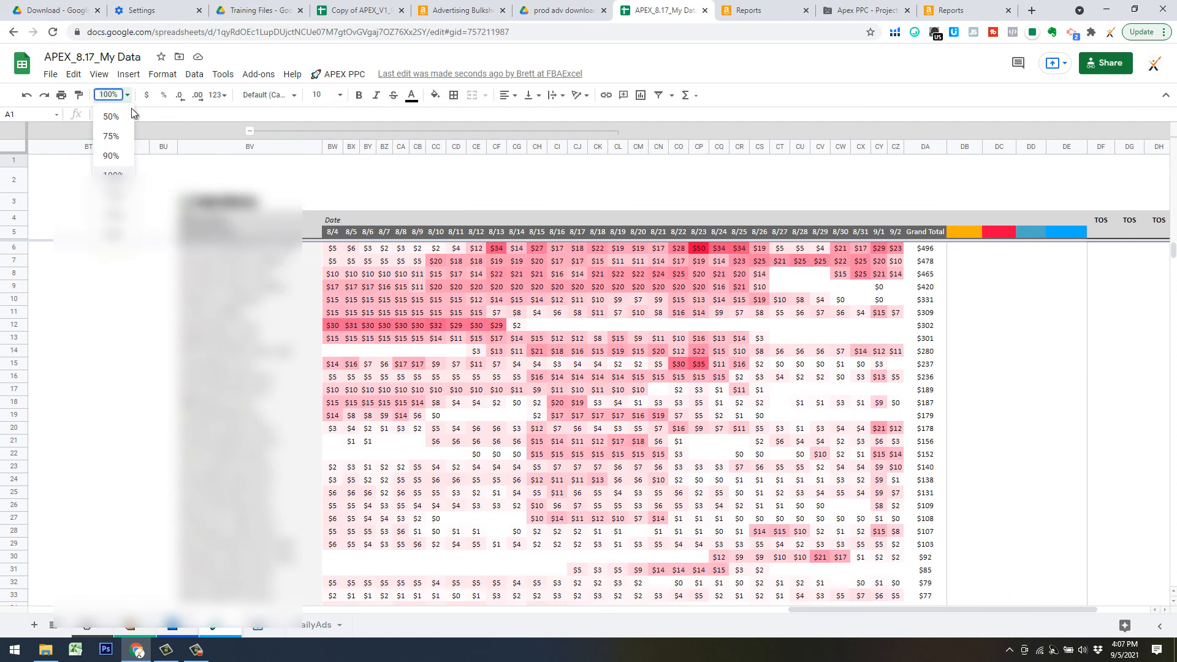
left_click(111, 140)
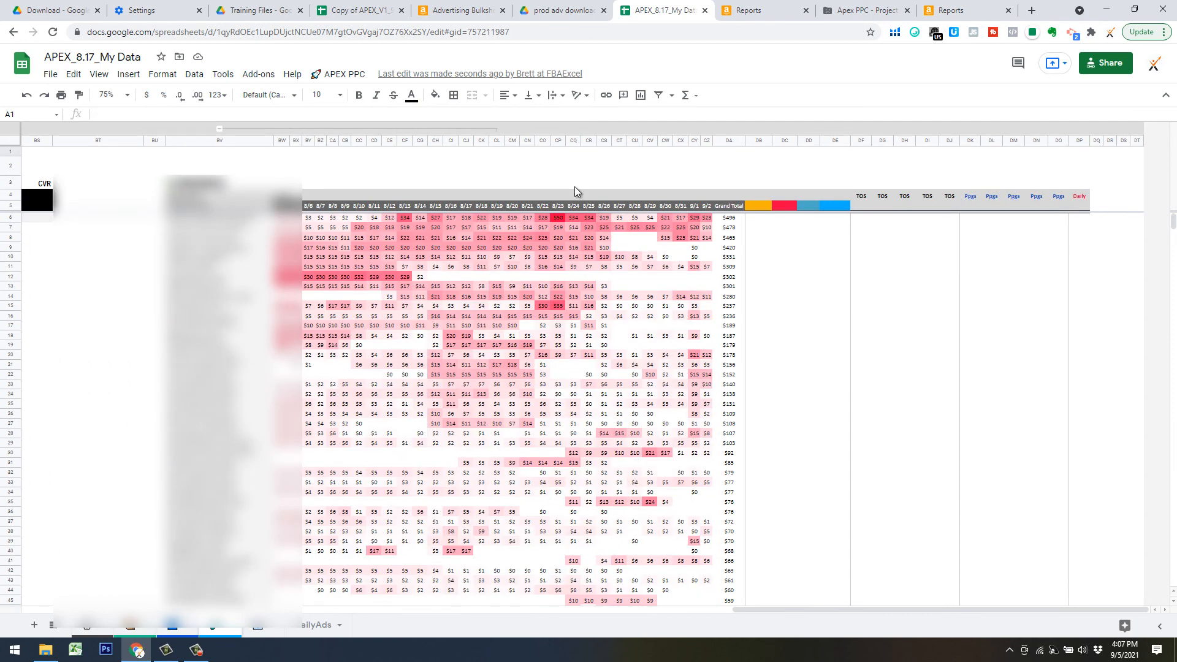
Run Add More Insights for the daily spend metrics and agree to include the key totals
left_click(338, 74)
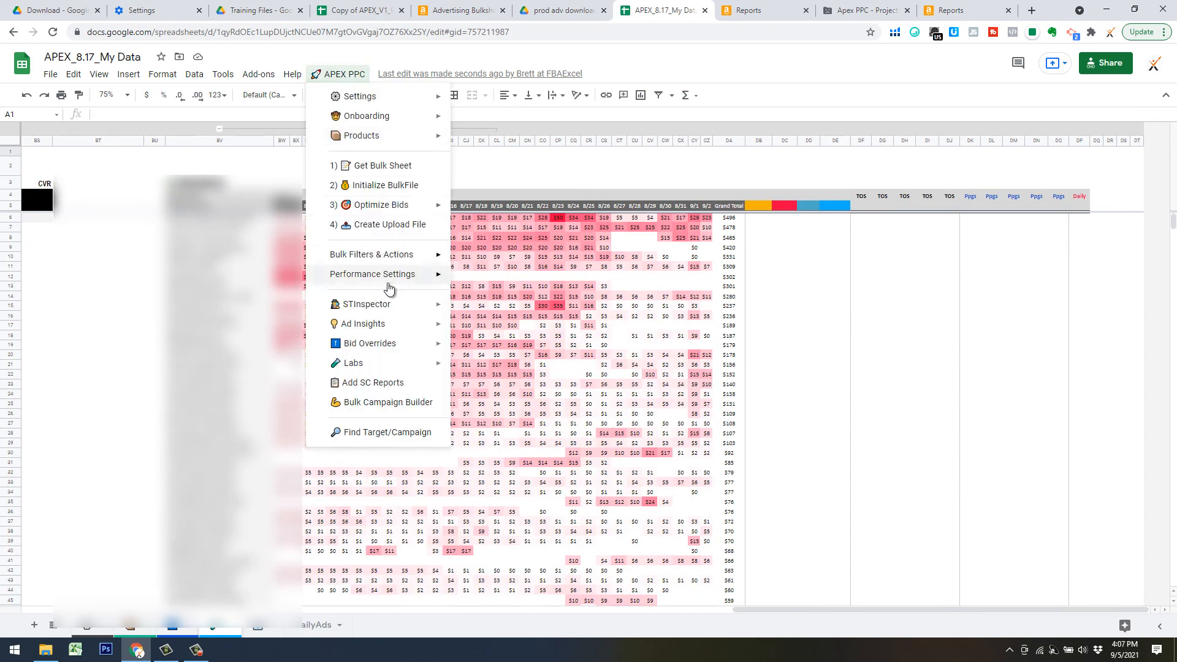
mouse_move(389, 323)
mouse_move(499, 332)
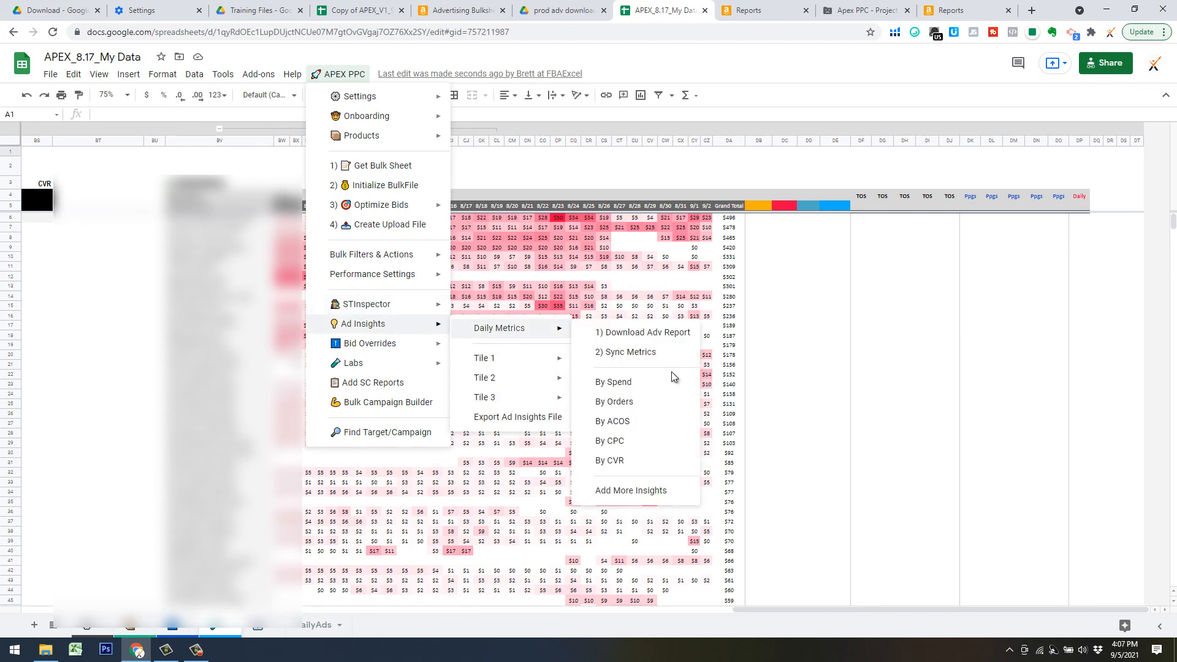
left_click(632, 493)
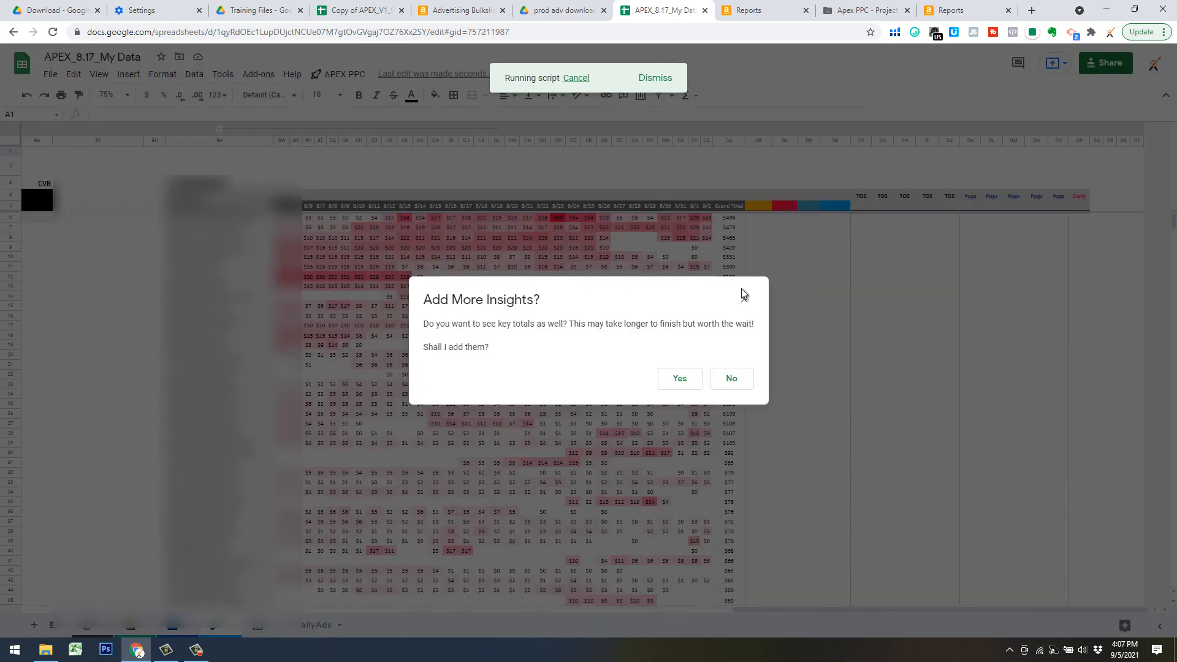
left_click(680, 379)
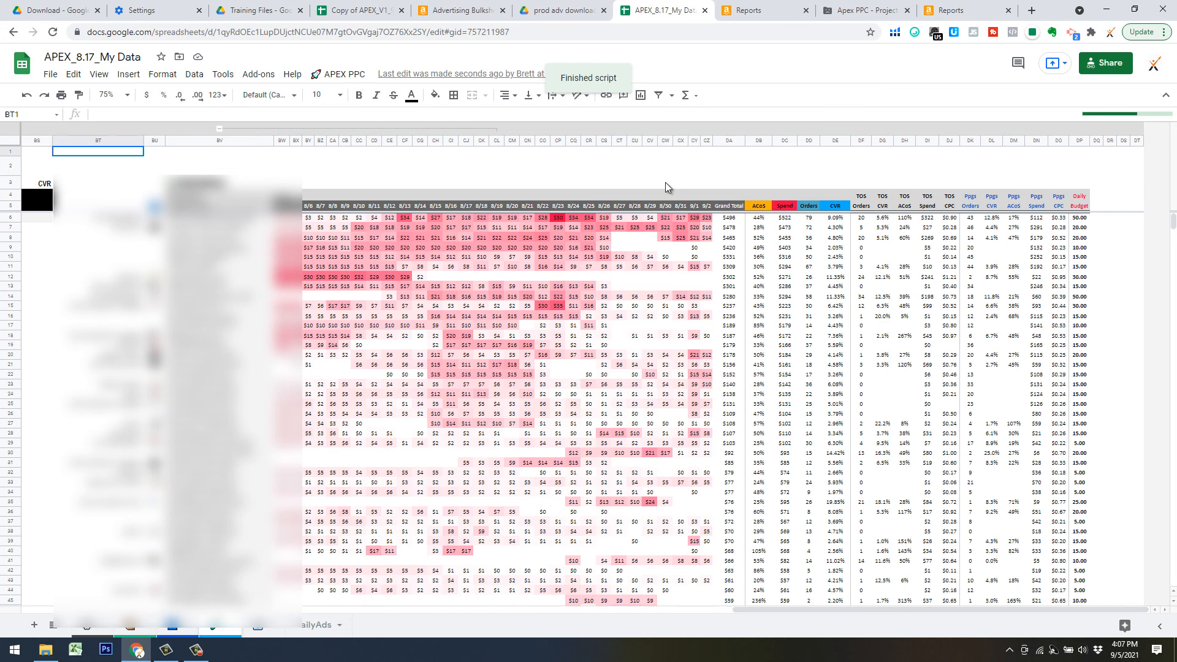
left_click(671, 173)
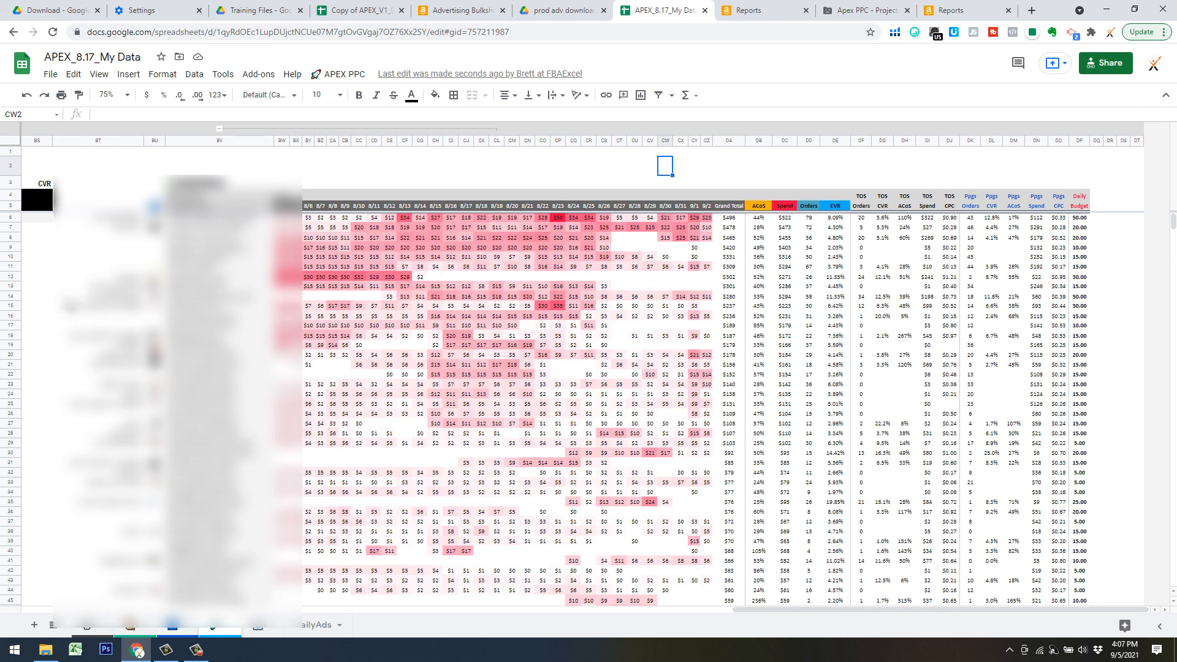
Examine the row 12 campaign's daily spend and totals, and the row 6 campaign's 8/23 spend
left_click(11, 278)
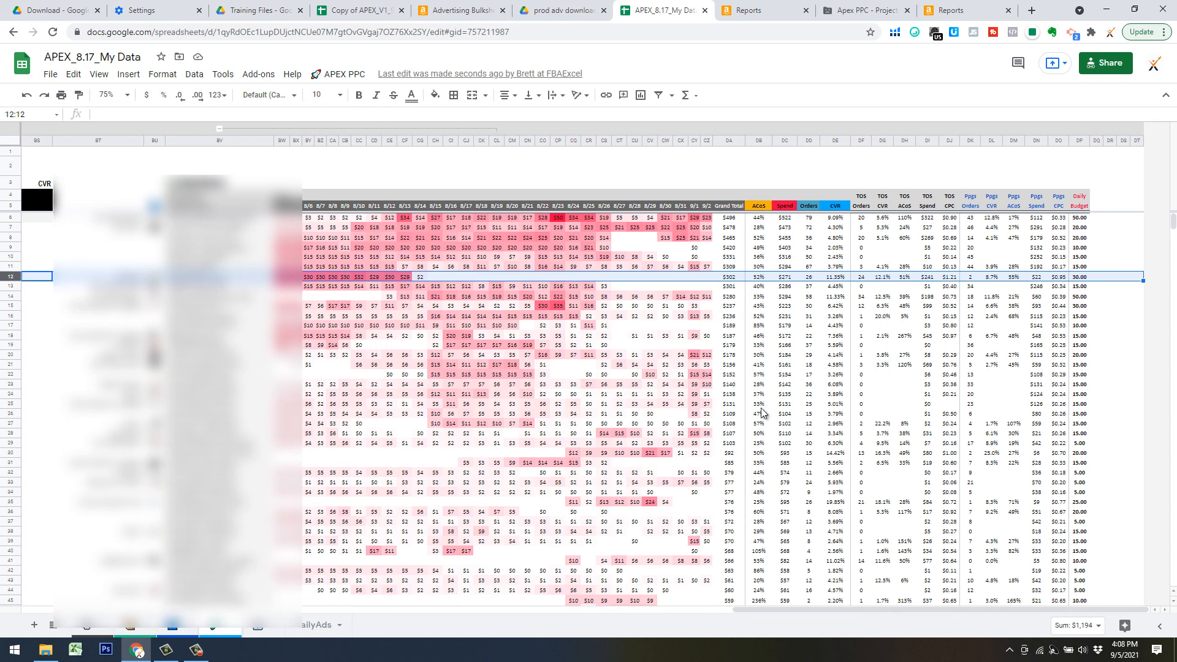
left_click(558, 218)
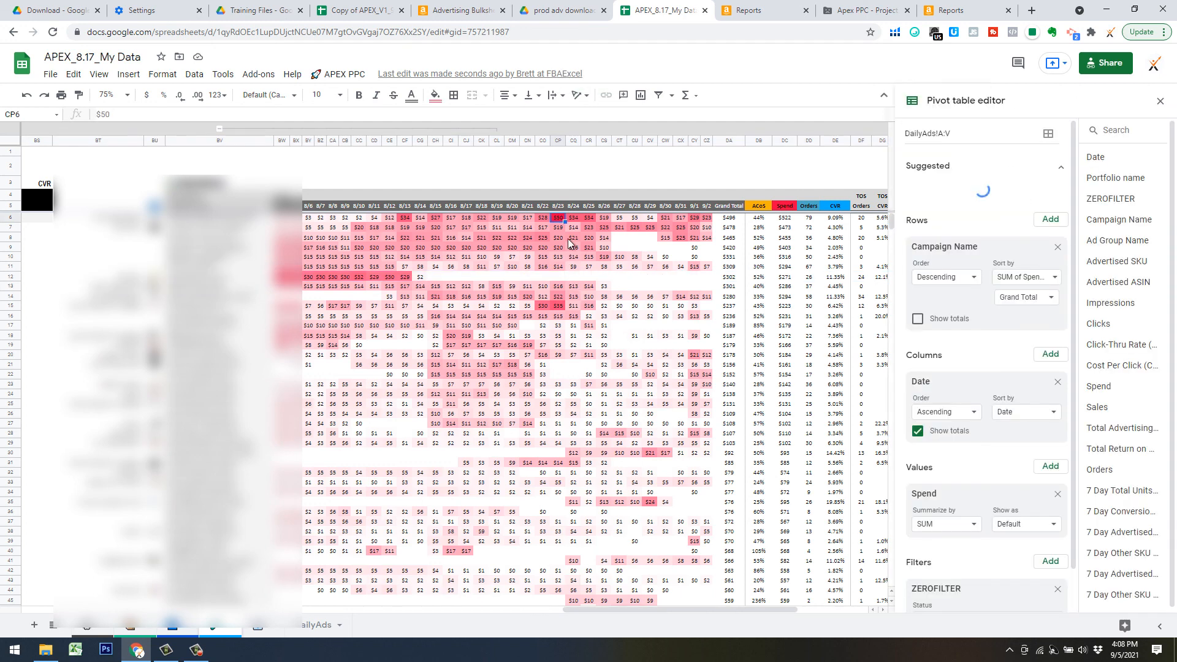
left_click(746, 166)
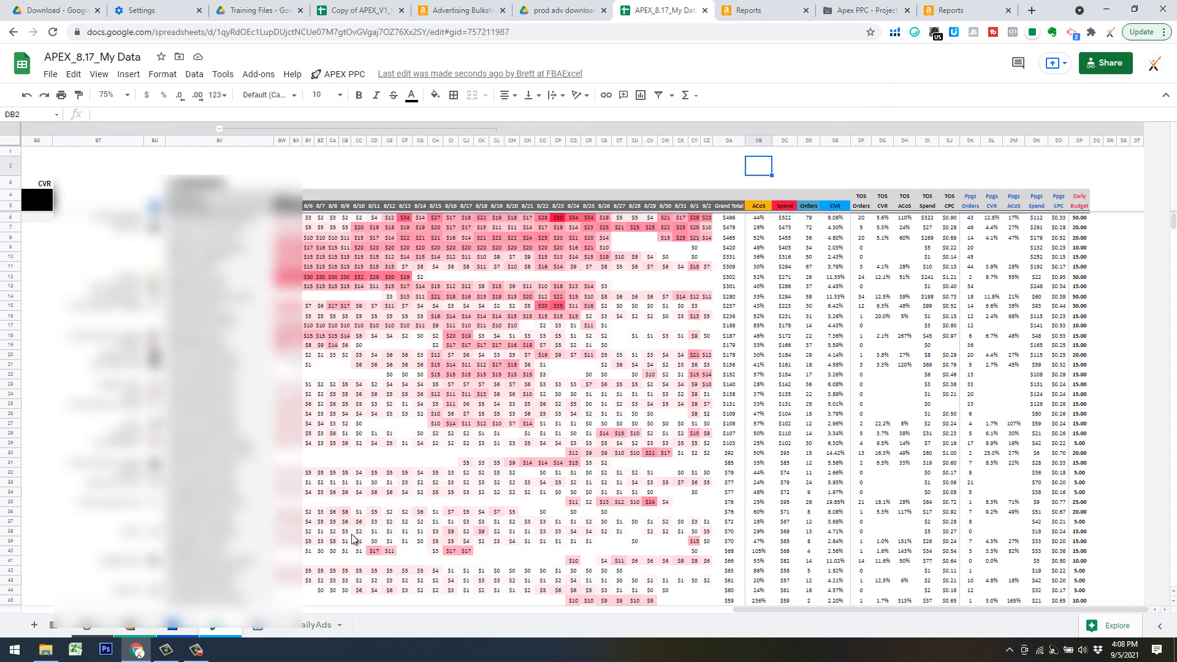
mouse_move(197, 658)
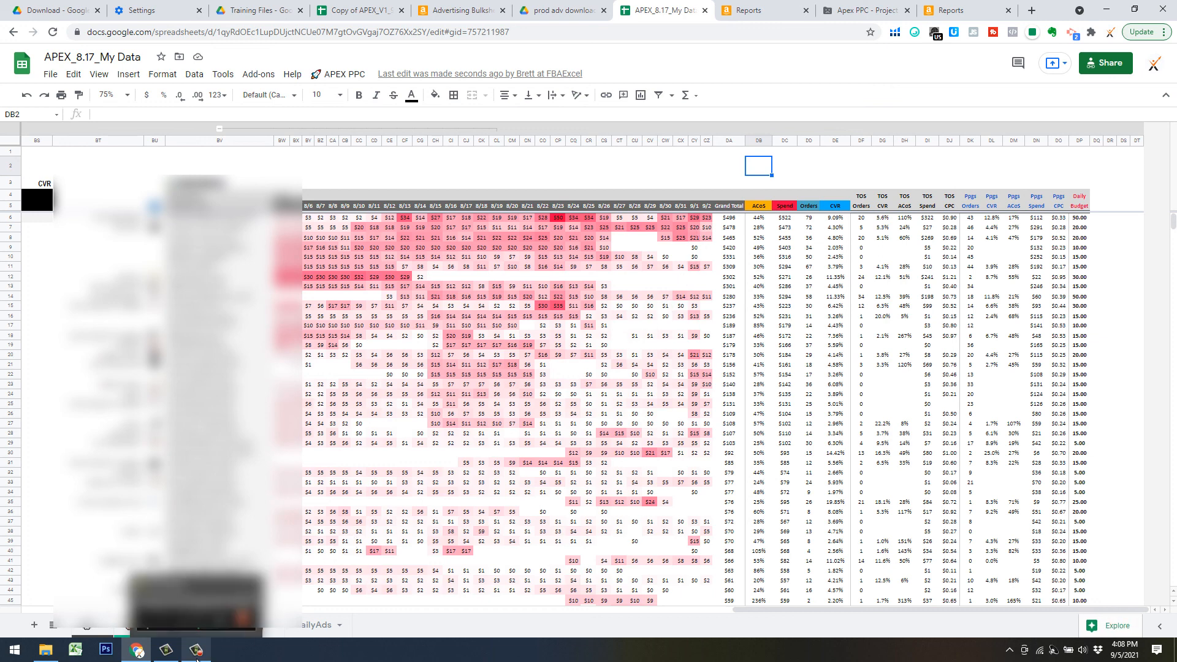